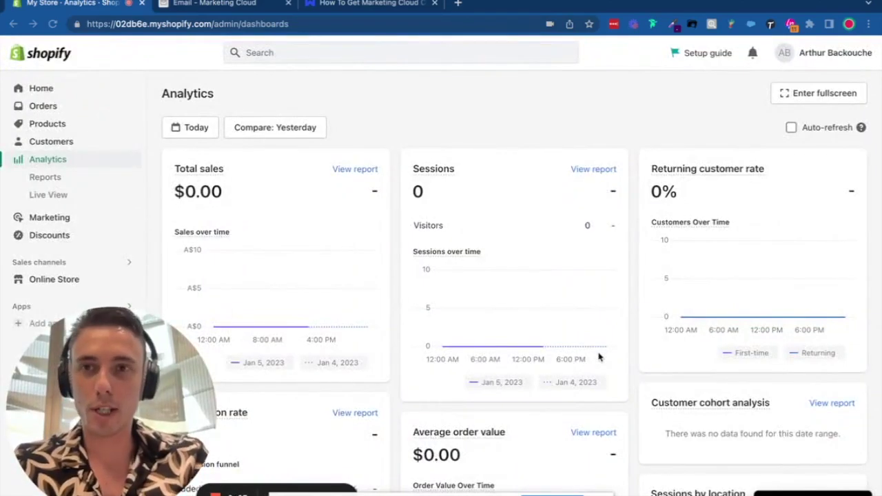
# Step: From the Email tab, go through Admin and the account menu's Setup to the Users > Users list
pyautogui.click(205, 7)
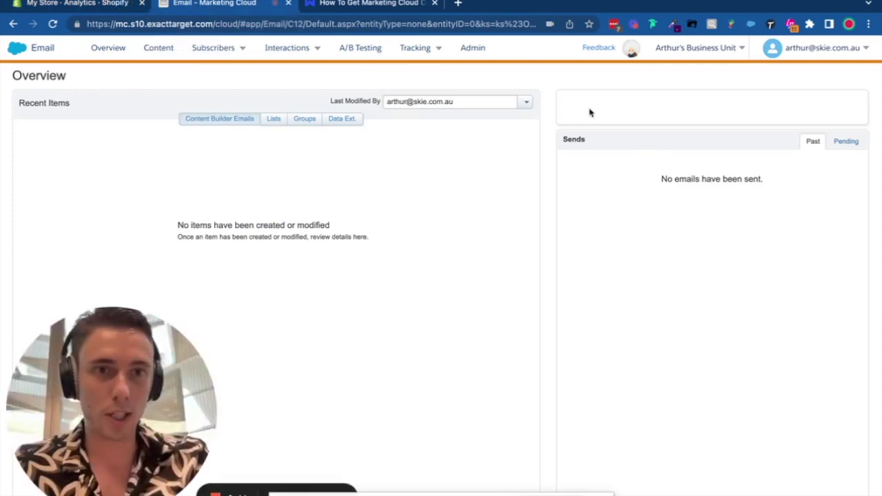
pyautogui.click(477, 50)
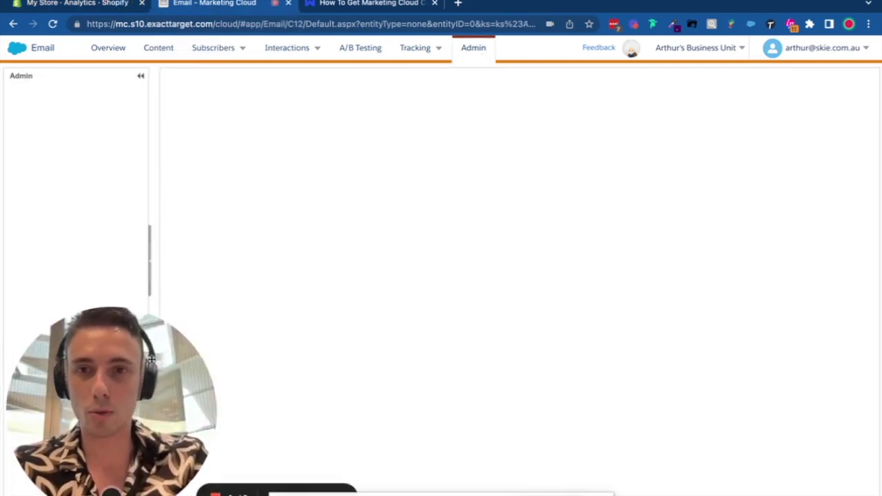
pyautogui.moveTo(124, 386); pyautogui.dragTo(340, 298)
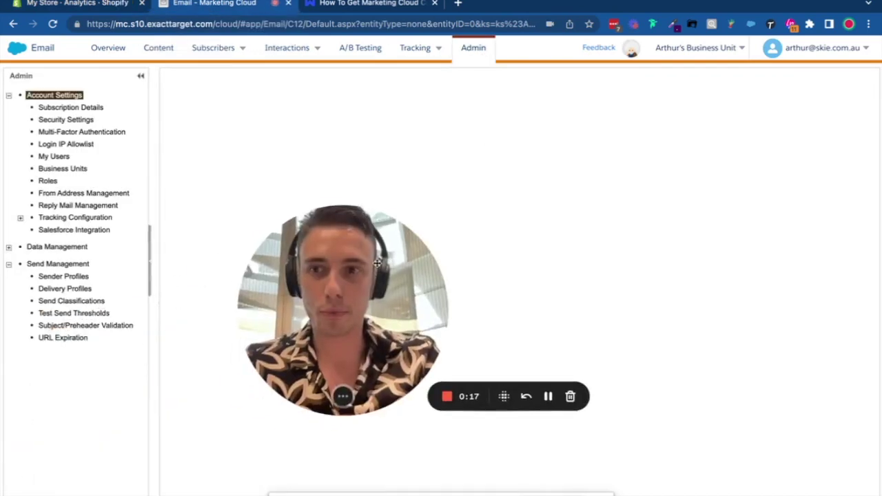
pyautogui.click(831, 47)
pyautogui.click(774, 80)
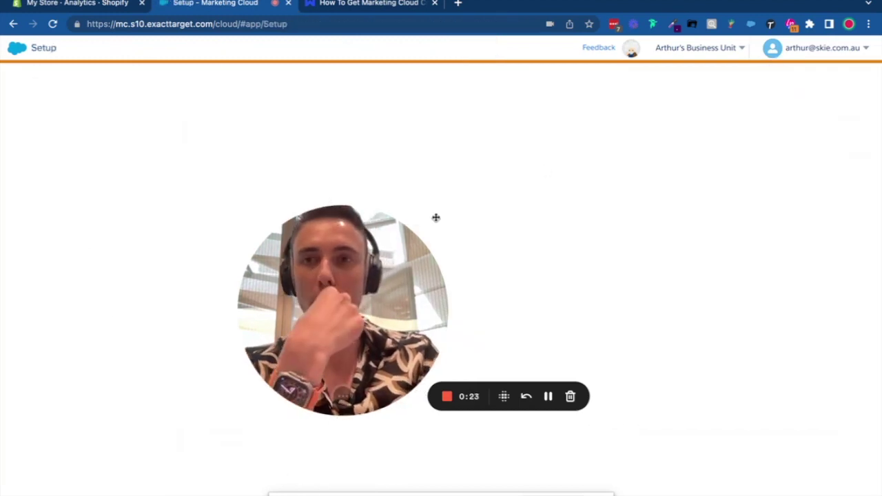
pyautogui.moveTo(435, 218); pyautogui.dragTo(445, 192)
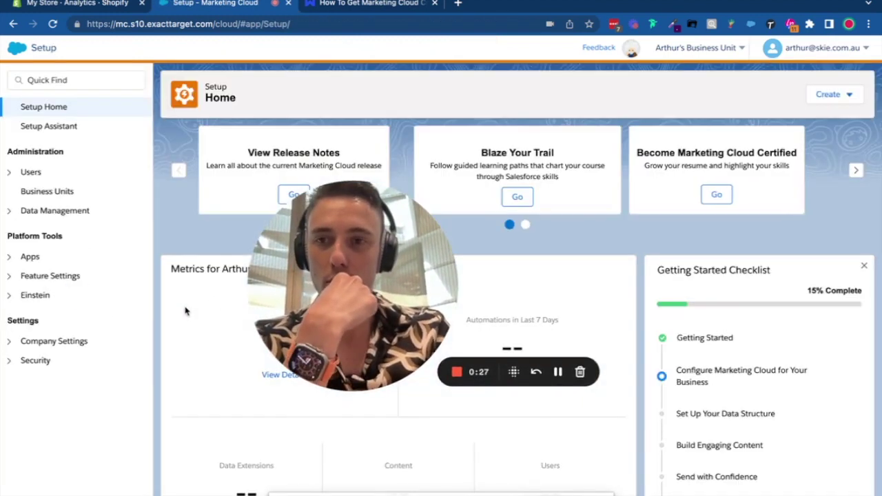
pyautogui.click(30, 171)
pyautogui.click(46, 210)
# Step: Keep your user's Administrator, web services and Marketing Cloud Administrator roles and save them
pyautogui.moveTo(344, 267); pyautogui.dragTo(389, 330)
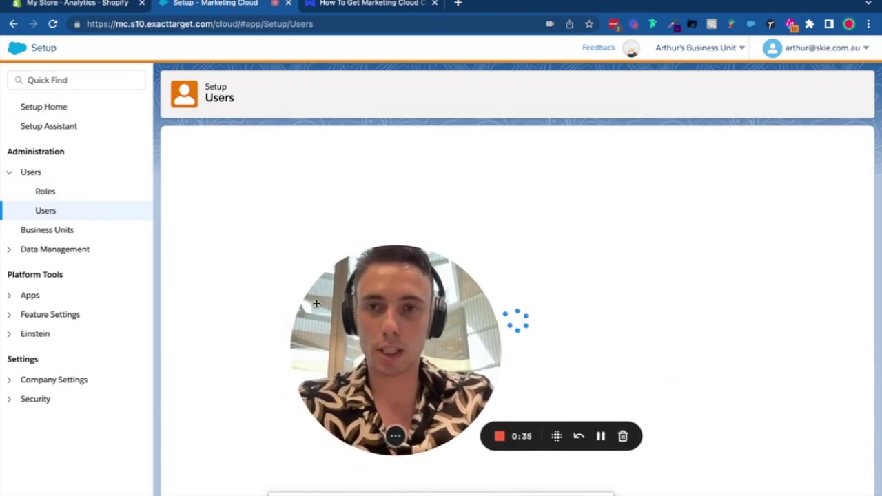
pyautogui.click(170, 198)
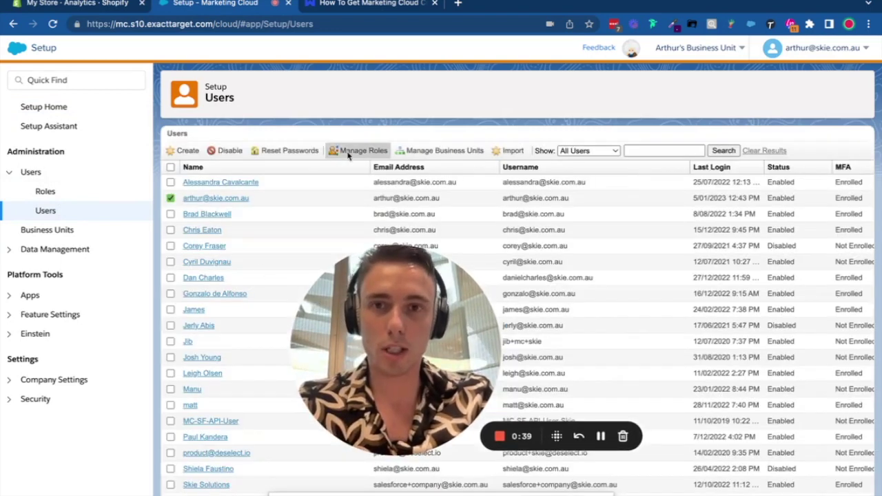
pyautogui.click(349, 155)
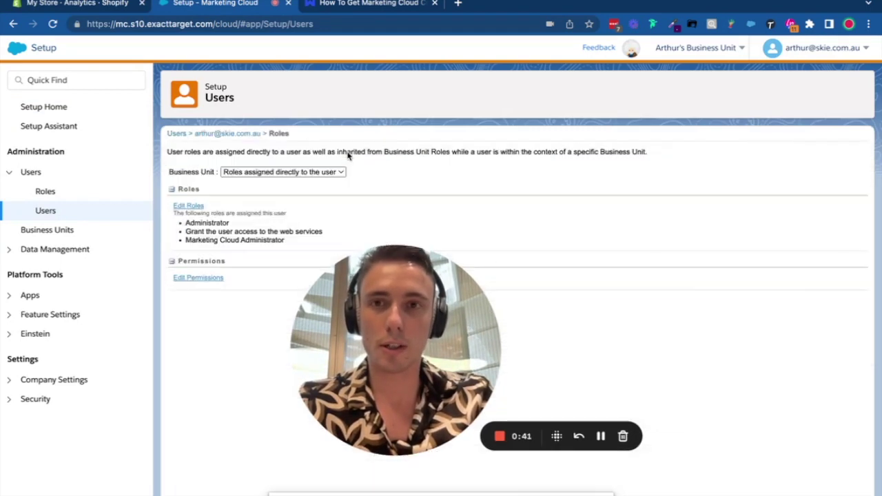
pyautogui.click(188, 206)
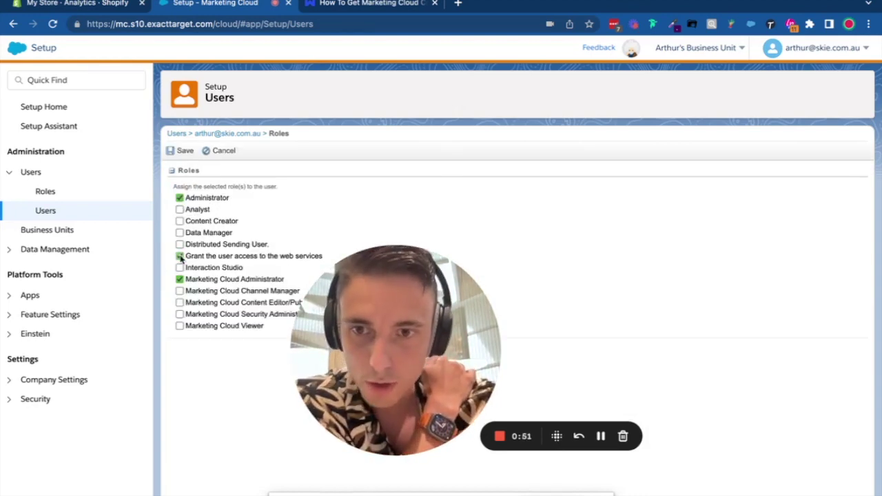
pyautogui.click(184, 151)
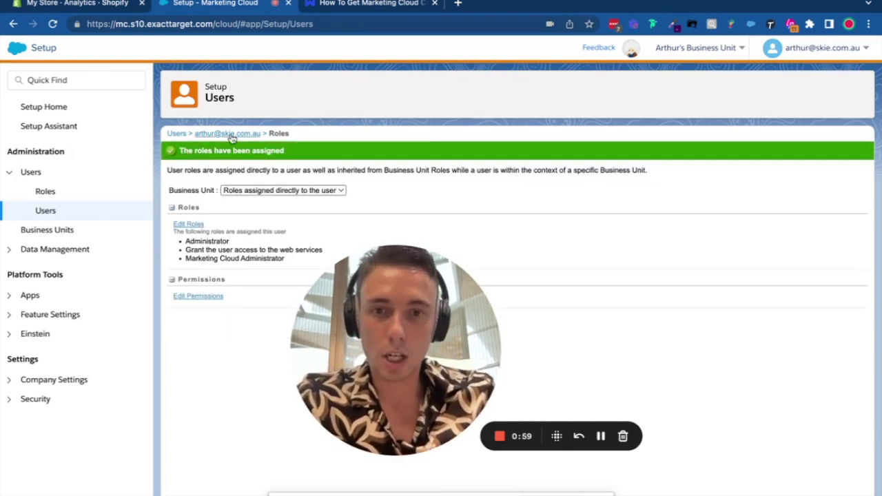
# Step: Re-save your user's general settings as an enabled API user
pyautogui.click(232, 134)
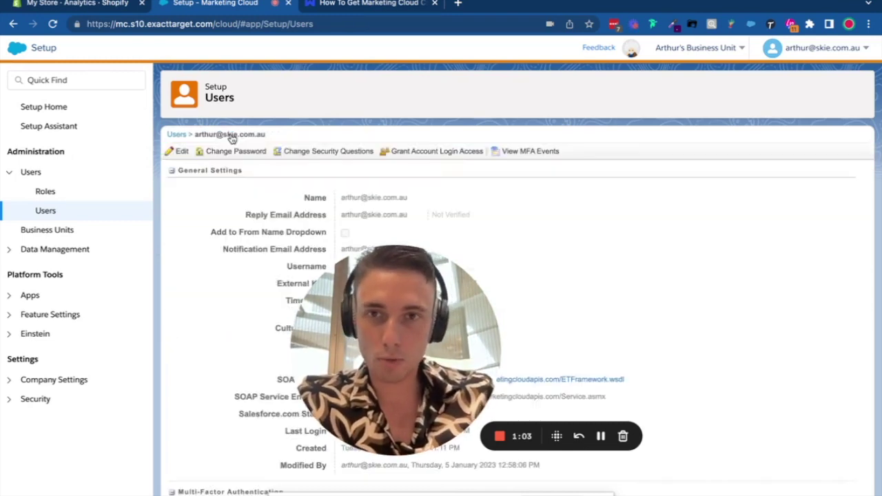
pyautogui.click(180, 152)
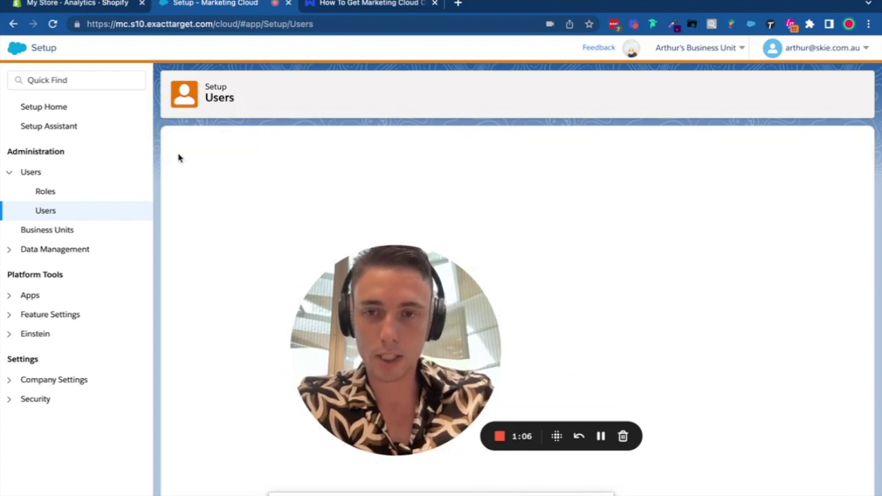
pyautogui.moveTo(466, 305); pyautogui.dragTo(535, 311)
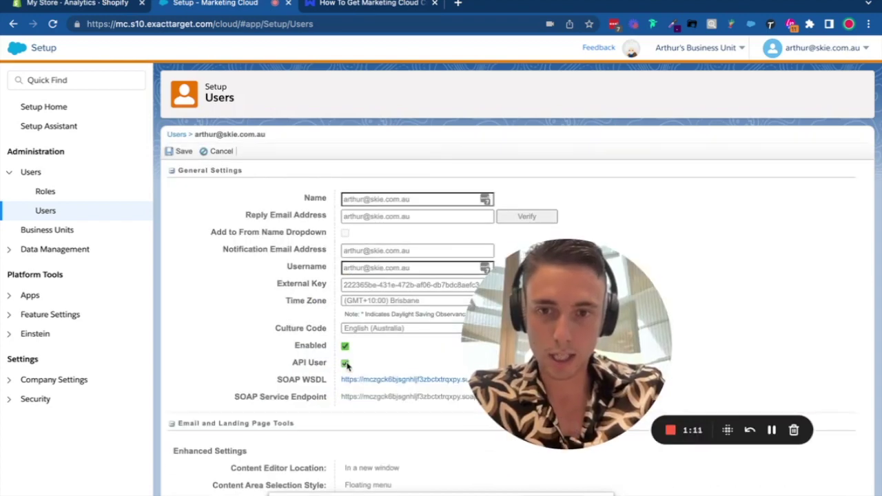
pyautogui.click(178, 155)
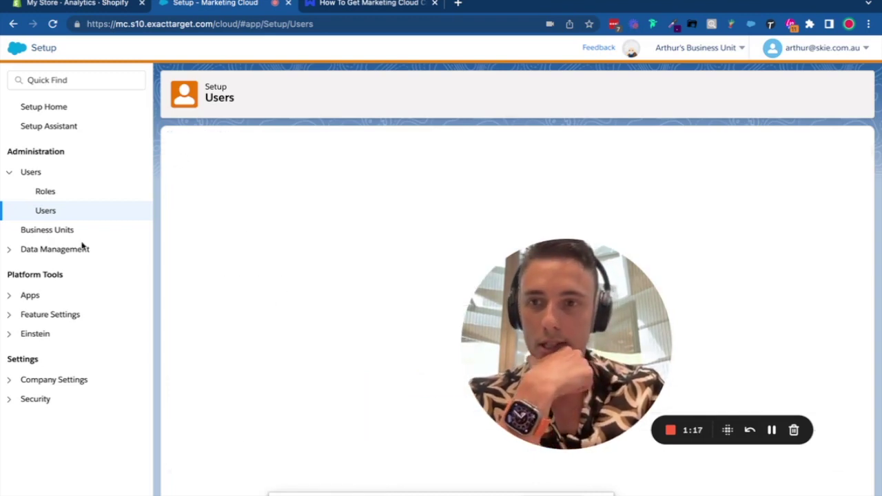
pyautogui.click(20, 296)
# Step: Start a new installed package named 'Shopify Integration'
pyautogui.click(69, 334)
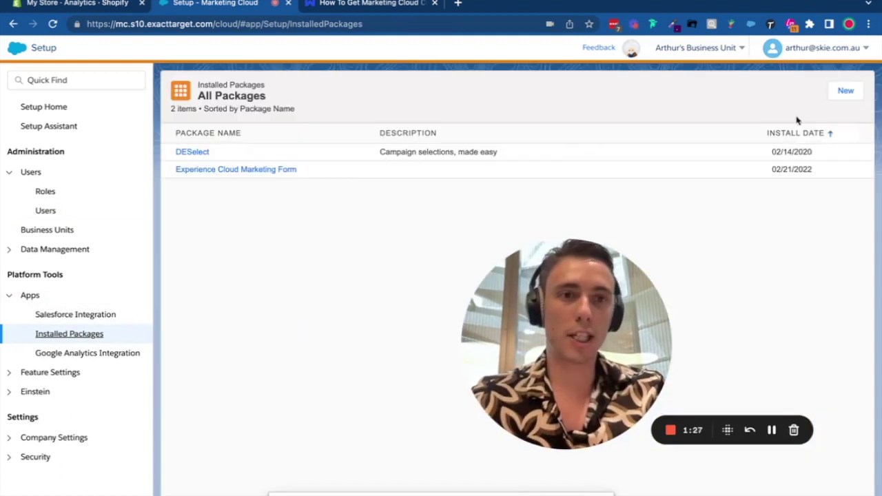
pyautogui.click(845, 90)
pyautogui.moveTo(507, 312); pyautogui.dragTo(121, 295)
pyautogui.click(356, 275)
pyautogui.write('S')
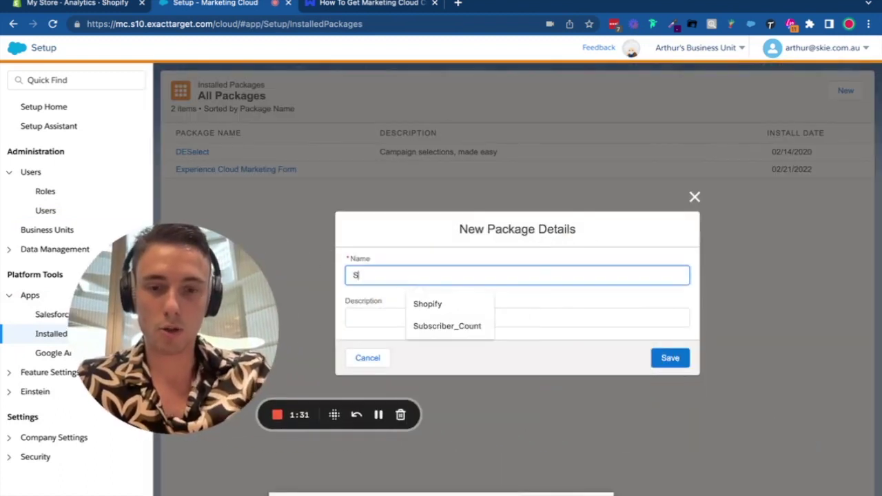
pyautogui.write('hopify ')
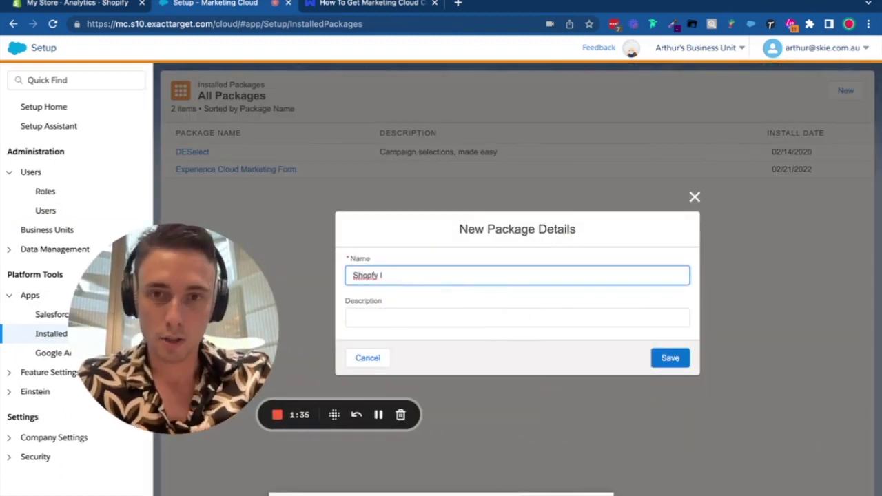
pyautogui.write('Integration')
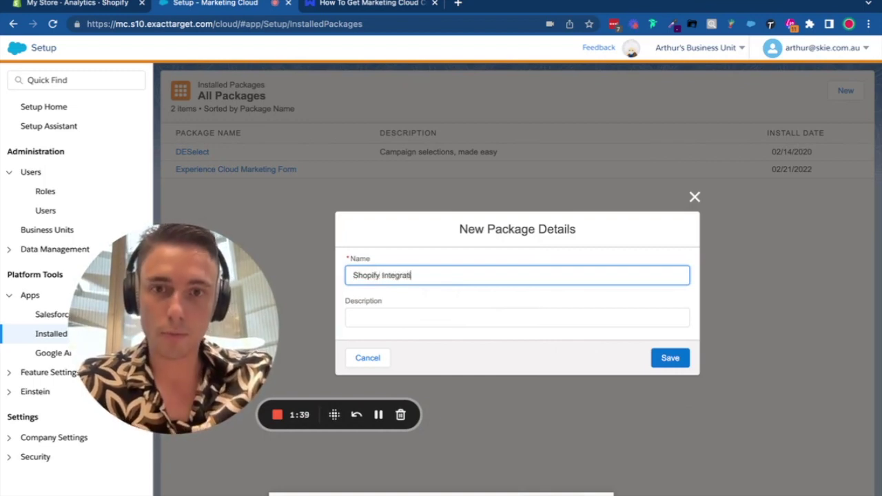
pyautogui.press('super+q')
# Step: Give the package the description 'Shopify' and save it
pyautogui.click(598, 312)
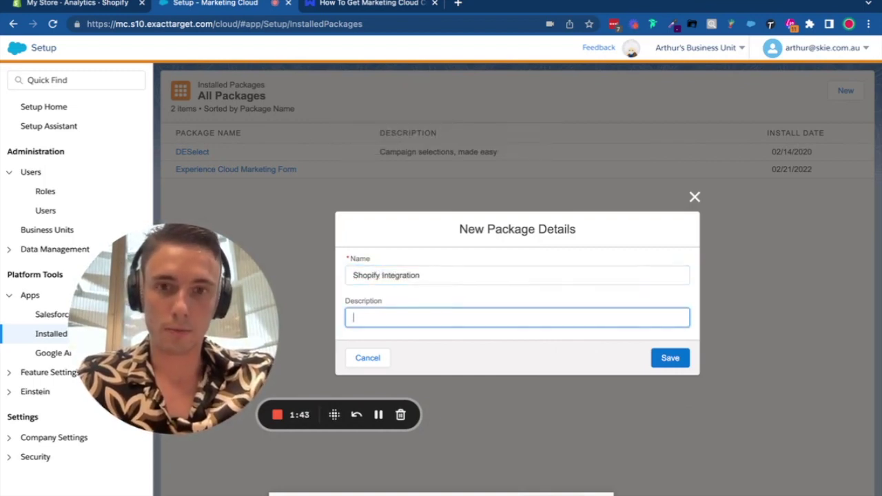
pyautogui.press('super+v')
pyautogui.press('super+z')
pyautogui.write('Shop')
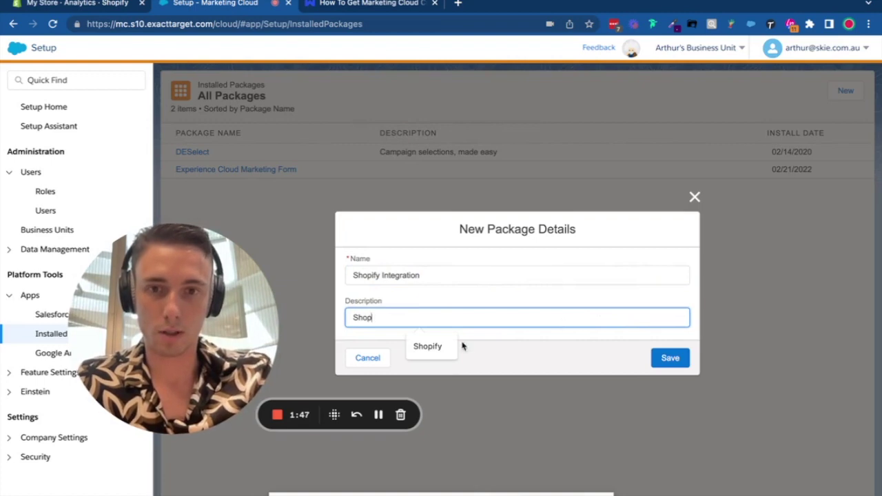
pyautogui.click(428, 346)
pyautogui.click(670, 359)
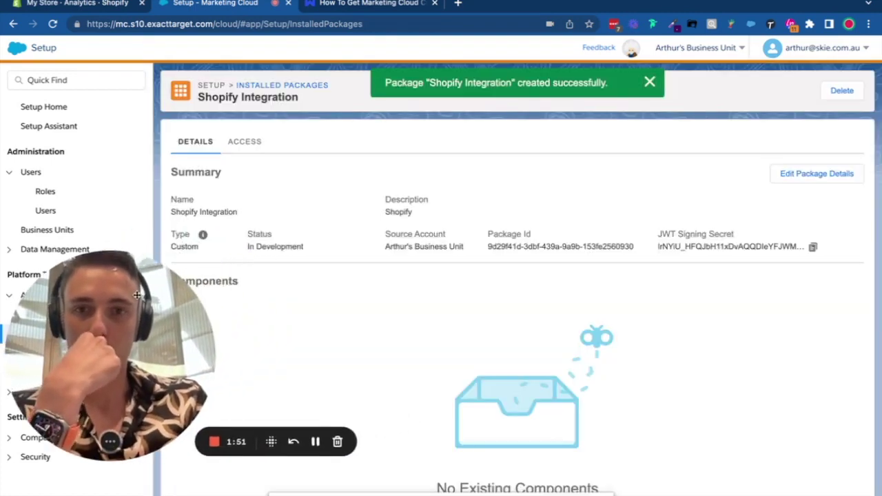
pyautogui.scroll(-2, 517, 310)
# Step: Add a server-to-server API Integration component to the Shopify Integration package
pyautogui.click(518, 461)
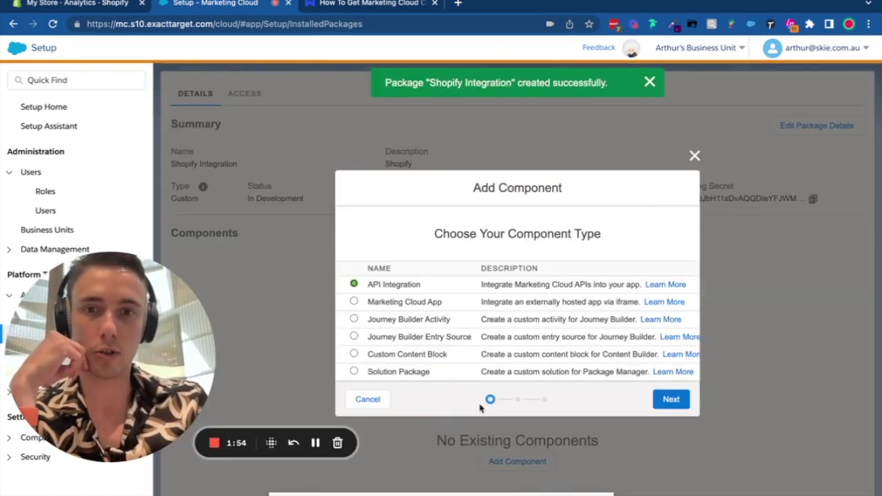
pyautogui.click(671, 400)
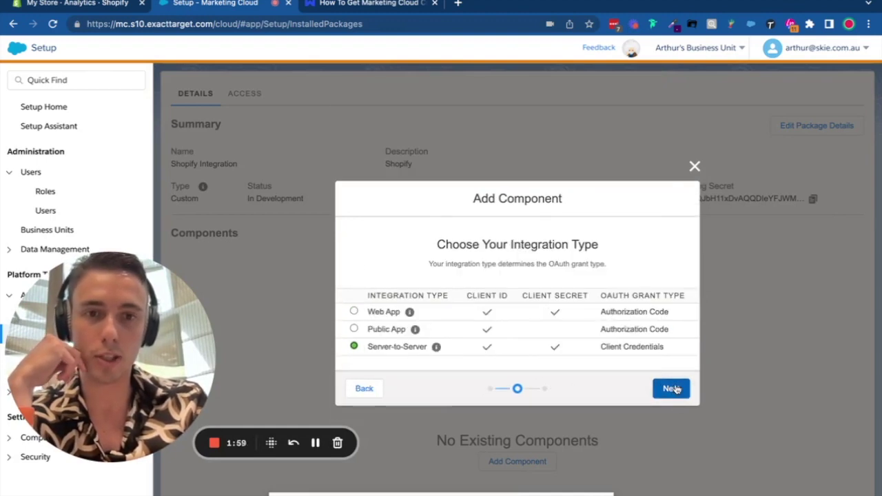
pyautogui.click(672, 389)
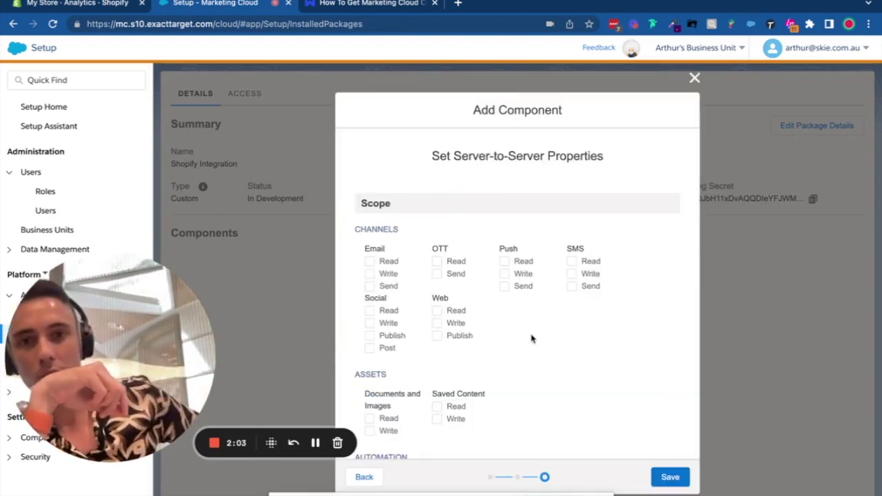
pyautogui.scroll(-5, 531, 338)
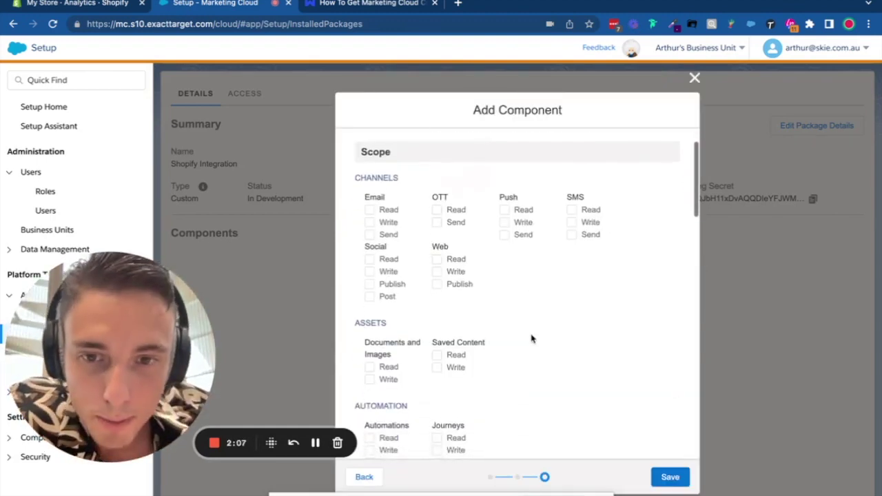
pyautogui.scroll(-1, 531, 337)
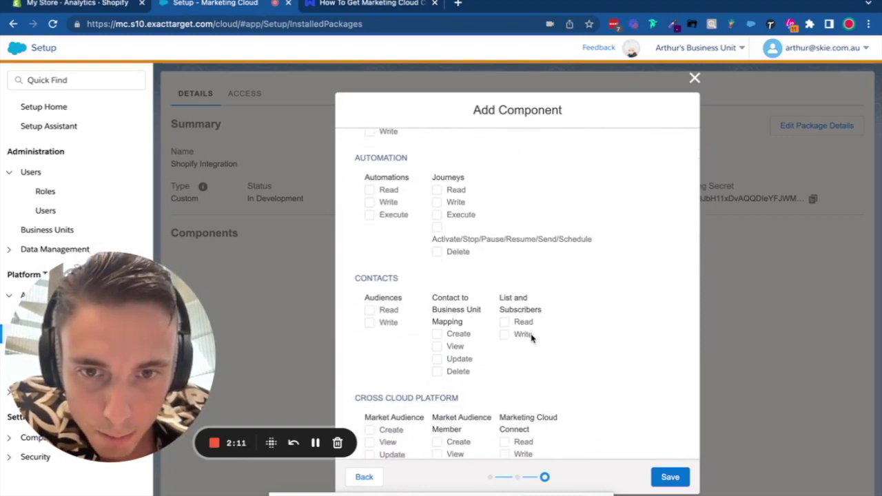
pyautogui.scroll(-1, 530, 337)
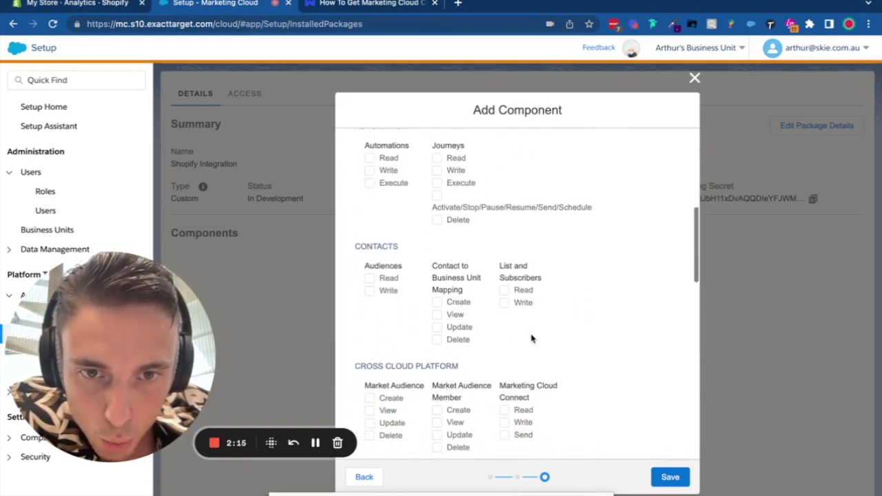
# Step: Grant write access to Audiences, Tracking Events and OTT Channels plus Marketing Cloud Connect Send, then save
pyautogui.click(369, 291)
pyautogui.scroll(-2, 369, 296)
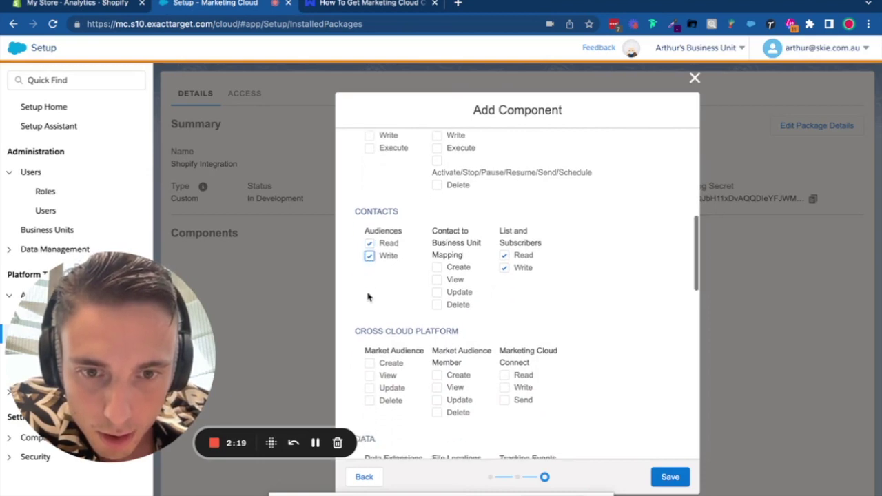
pyautogui.click(505, 364)
pyautogui.scroll(-2, 503, 379)
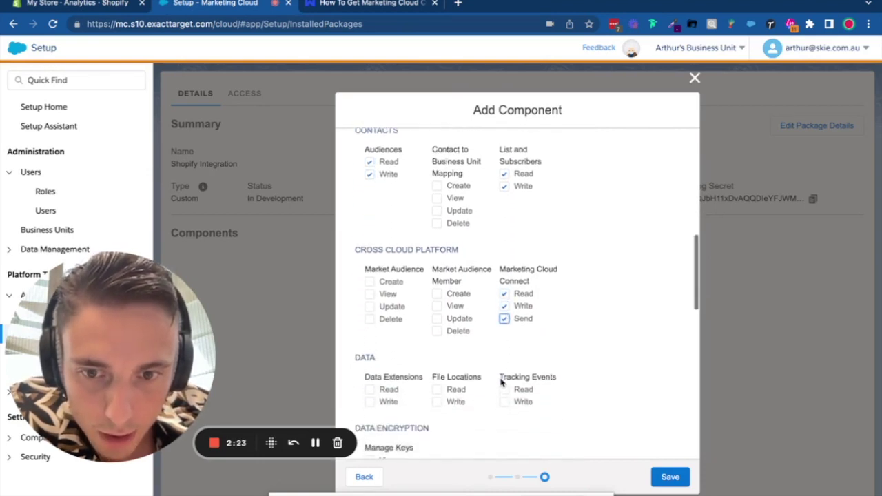
pyautogui.click(505, 374)
pyautogui.scroll(-5, 504, 377)
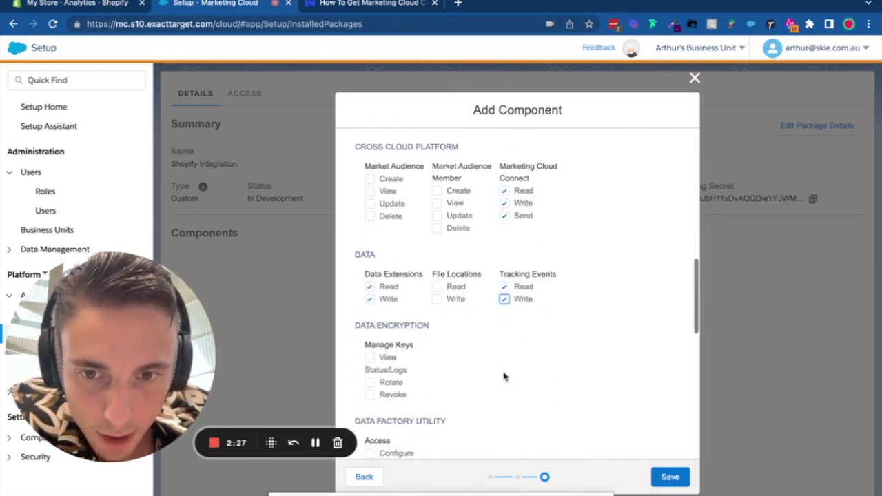
pyautogui.scroll(-3, 505, 376)
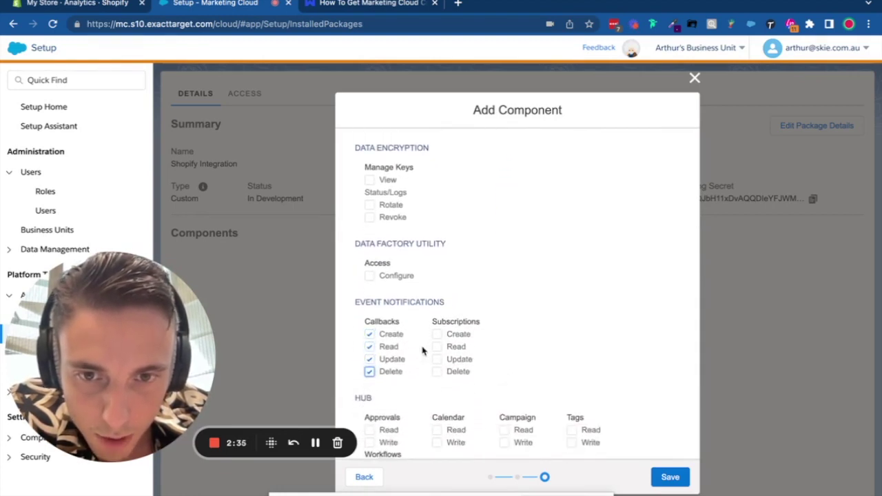
pyautogui.scroll(-8, 438, 387)
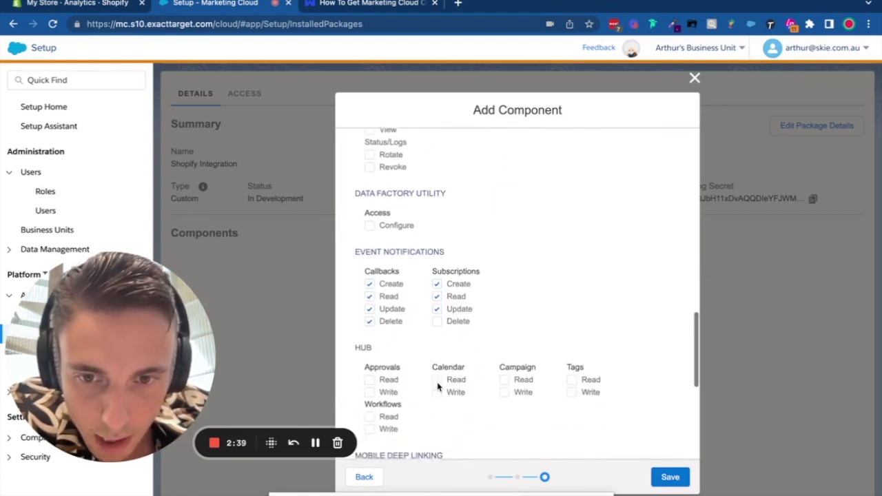
pyautogui.scroll(-1, 438, 387)
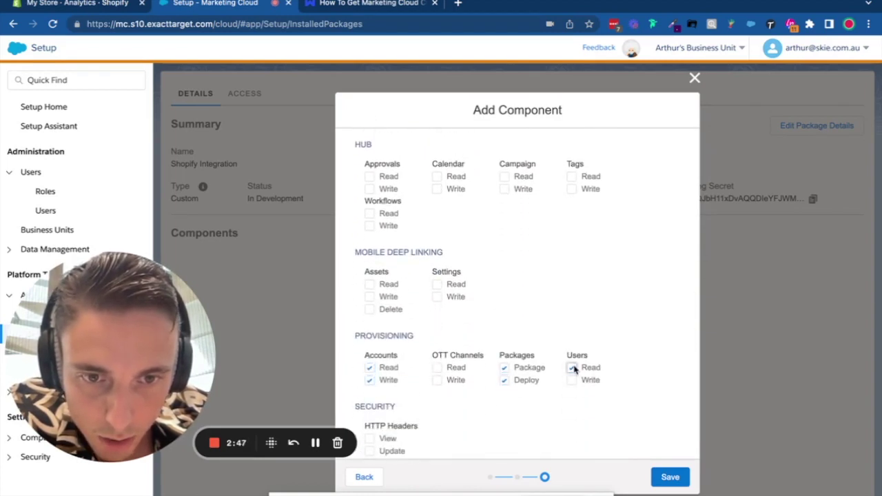
pyautogui.click(437, 380)
pyautogui.scroll(-3, 436, 400)
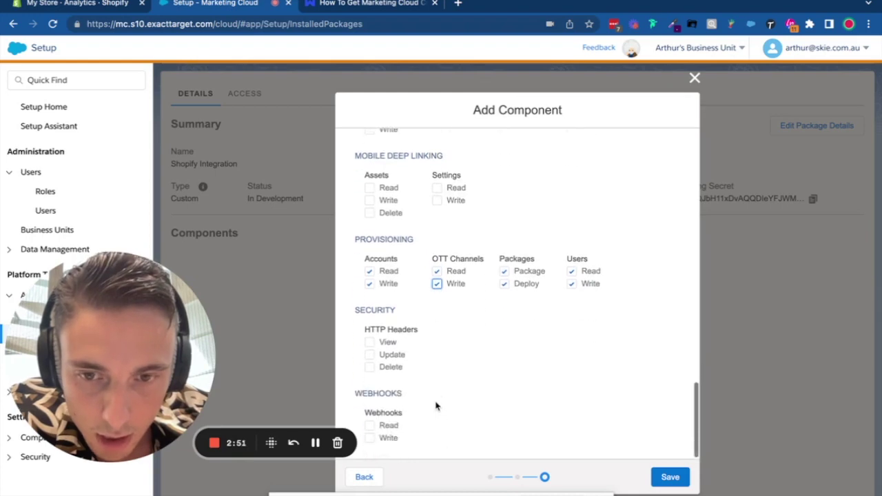
pyautogui.scroll(15, 553, 405)
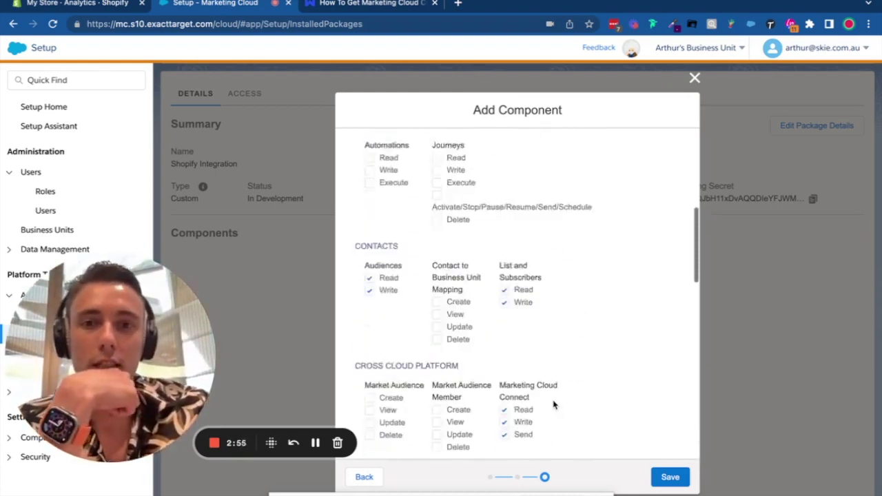
pyautogui.click(670, 477)
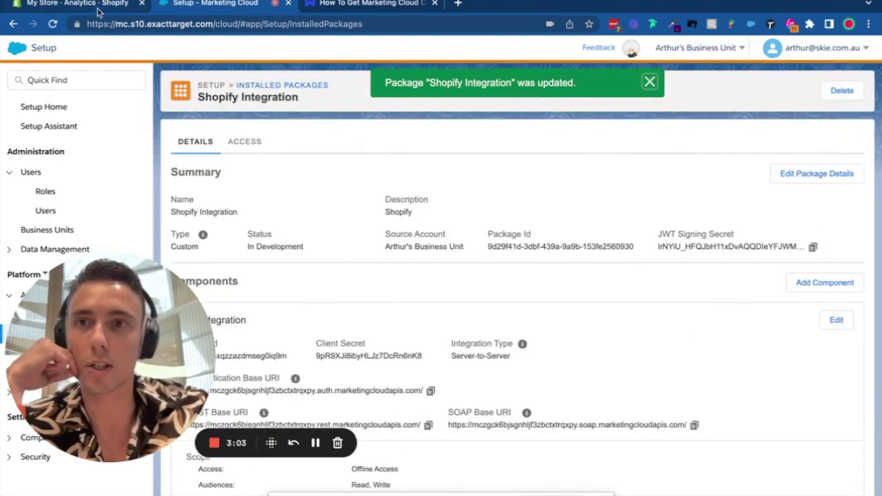
pyautogui.click(99, 12)
# Step: Search the App Store for 'marketing cloud' and add eShopSync's Marketing Cloud Integration app
pyautogui.click(76, 327)
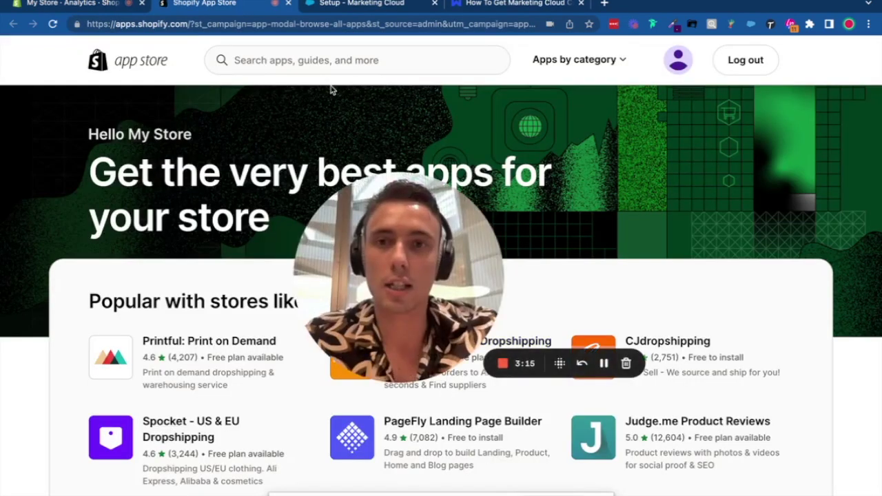
pyautogui.click(331, 69)
pyautogui.write('marketing cloud')
pyautogui.click(298, 86)
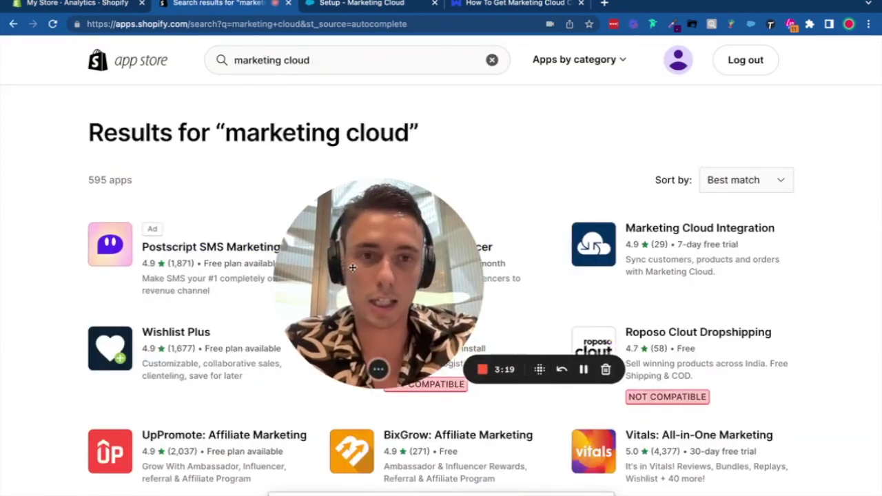
pyautogui.click(634, 229)
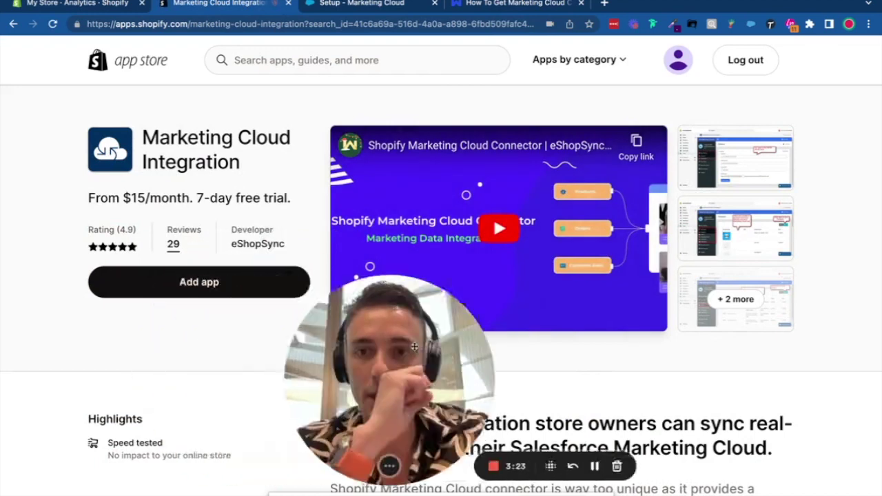
pyautogui.click(213, 284)
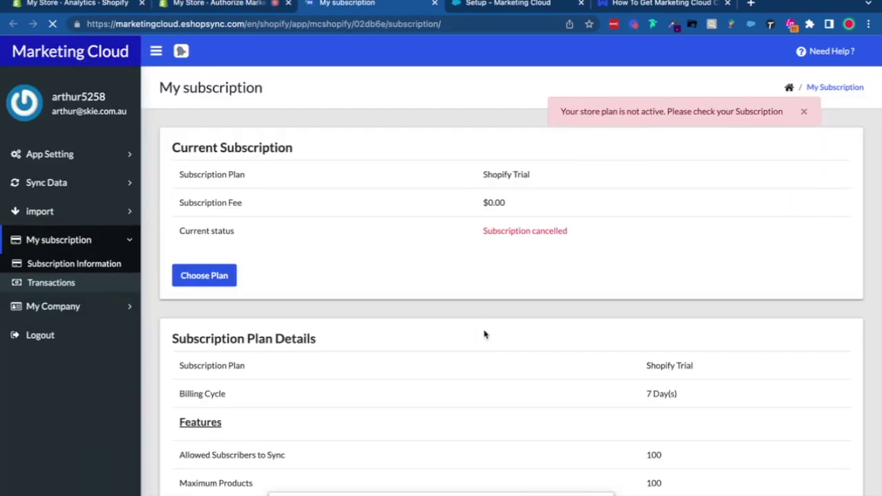
# Step: Re-subscribe the store to the free Shopify Trial plan from the available plans
pyautogui.click(187, 276)
pyautogui.scroll(-2, 358, 317)
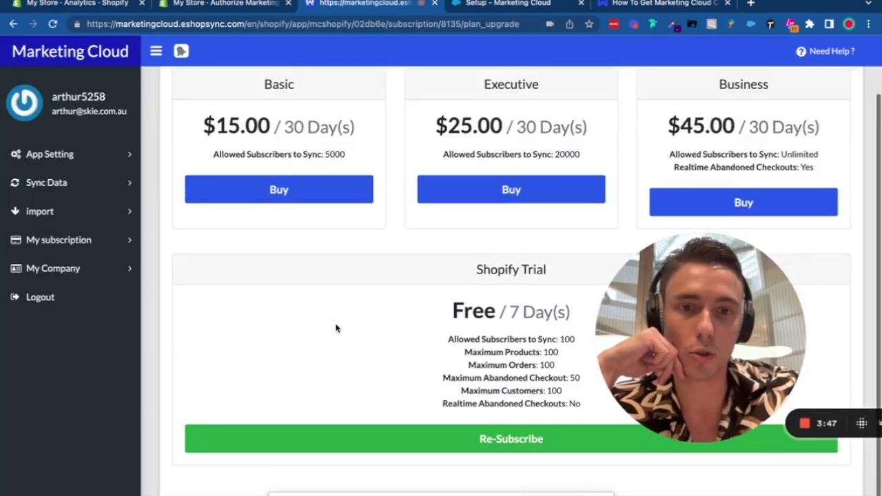
pyautogui.click(442, 421)
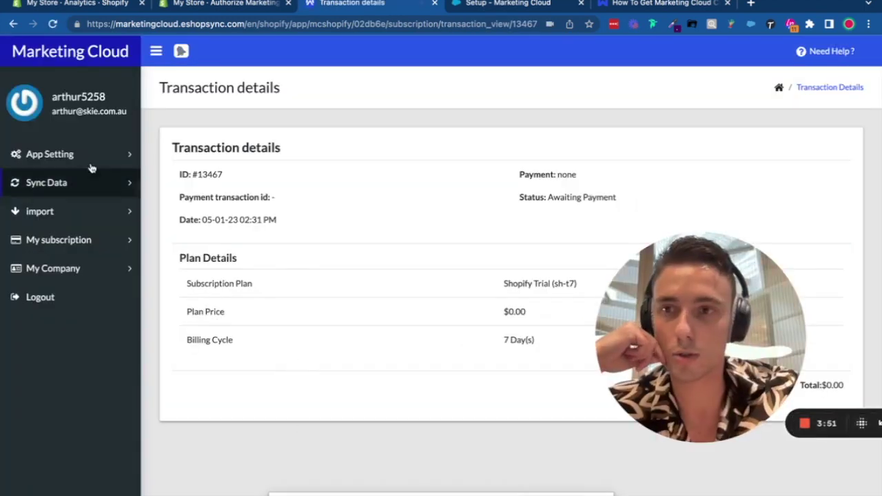
pyautogui.click(81, 154)
# Step: Enter the package's client id and client secret in the connector's General settings
pyautogui.click(48, 180)
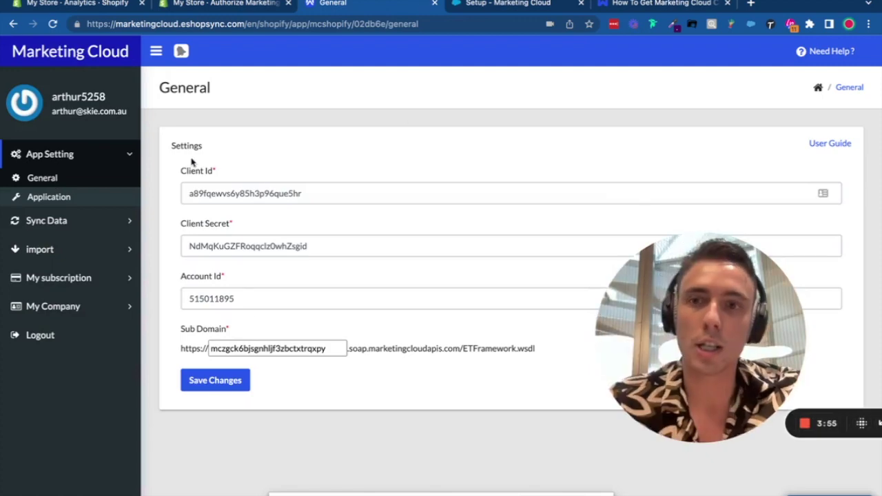
pyautogui.click(508, 3)
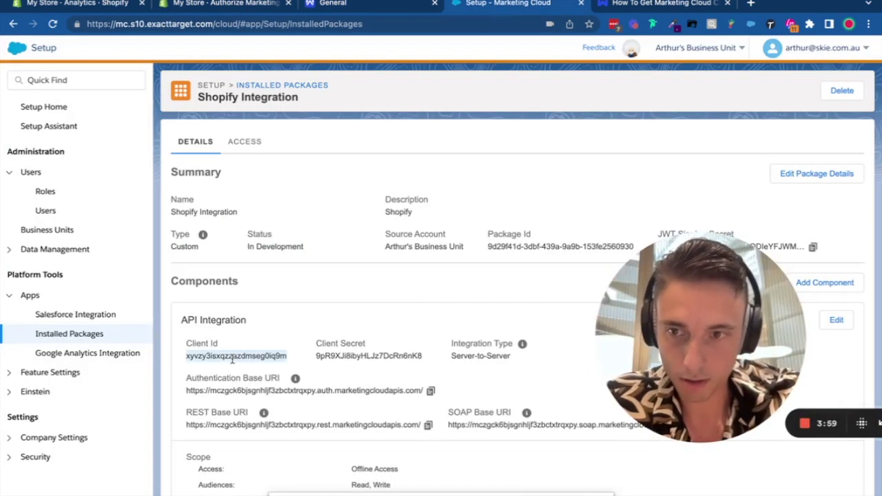
pyautogui.click(367, 5)
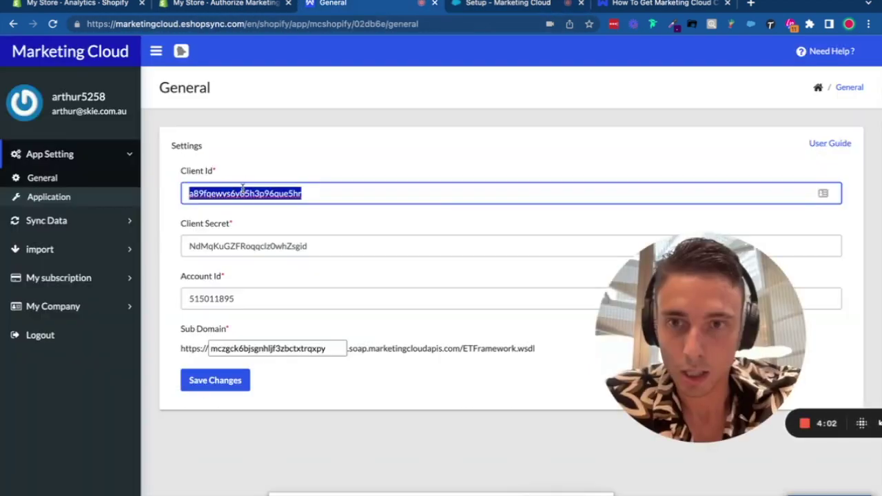
pyautogui.click(508, 5)
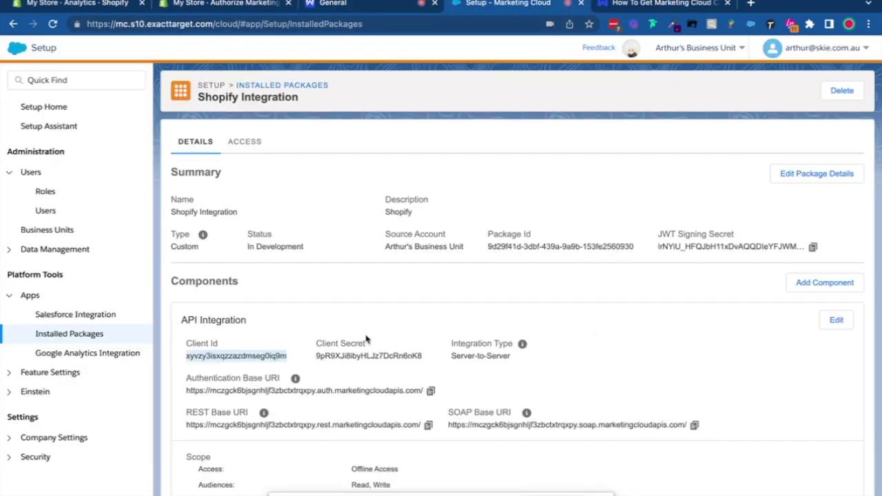
pyautogui.doubleClick(357, 355)
pyautogui.click(333, 4)
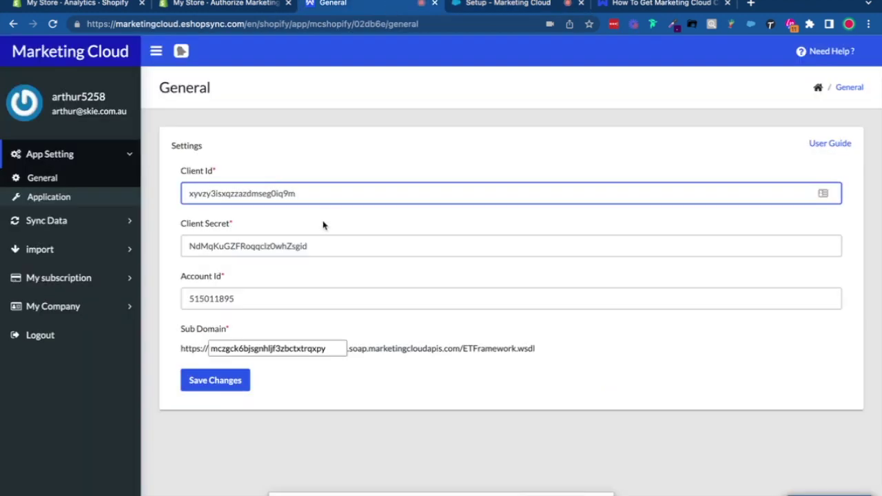
pyautogui.tripleClick(308, 245)
pyautogui.hotkey('ctrl', 'v')
# Step: Fill in the account id and SOAP sub domain from Account Settings, then save the connection
pyautogui.click(508, 4)
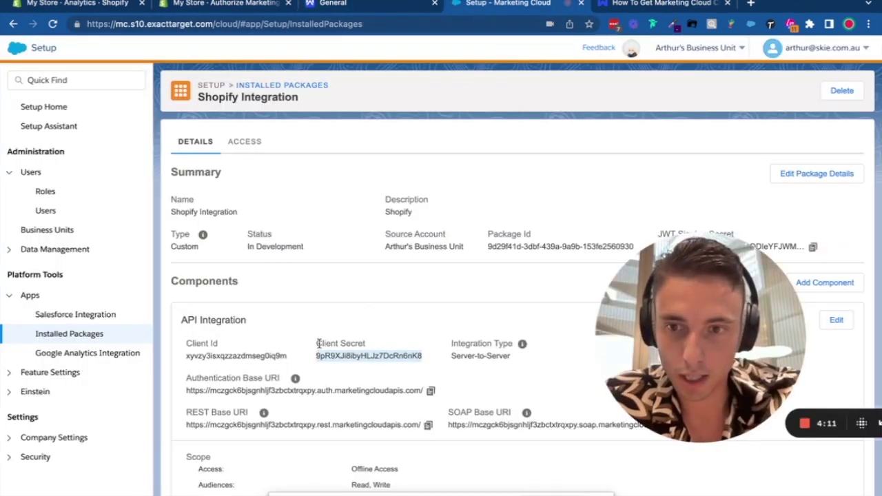
pyautogui.scroll(-3, 319, 343)
pyautogui.click(54, 437)
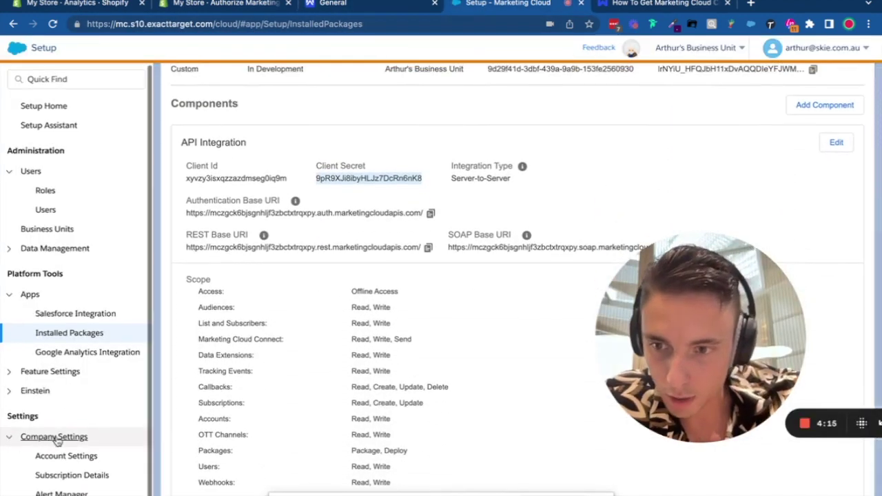
pyautogui.click(78, 456)
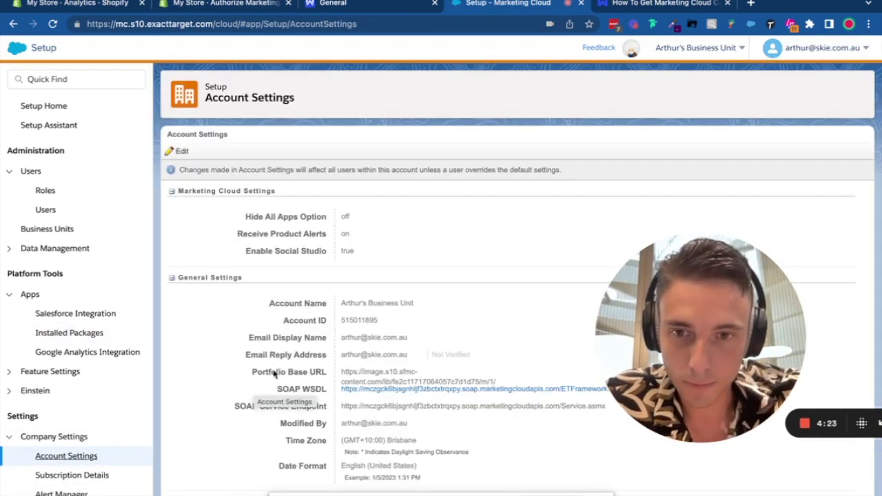
pyautogui.click(361, 4)
pyautogui.click(277, 293)
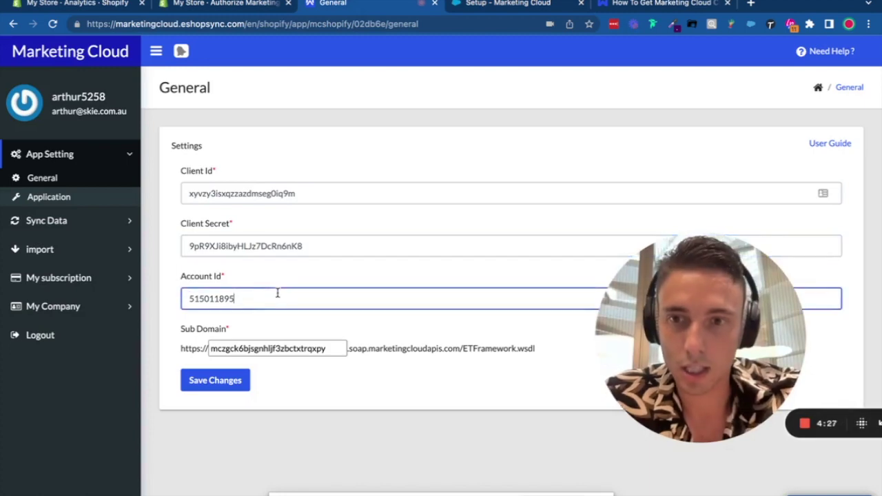
pyautogui.click(495, 5)
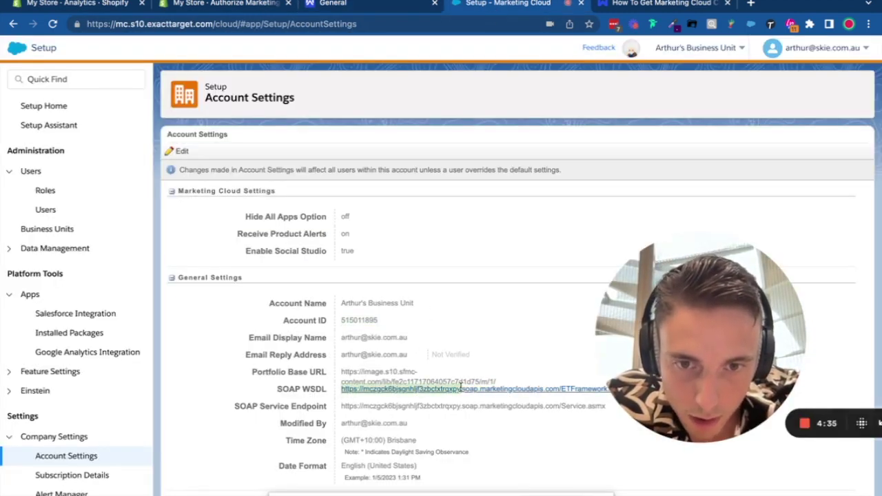
pyautogui.click(358, 4)
pyautogui.click(284, 350)
pyautogui.write('https://mczgck6bjsgnhljf3zbctxtrqxpy')
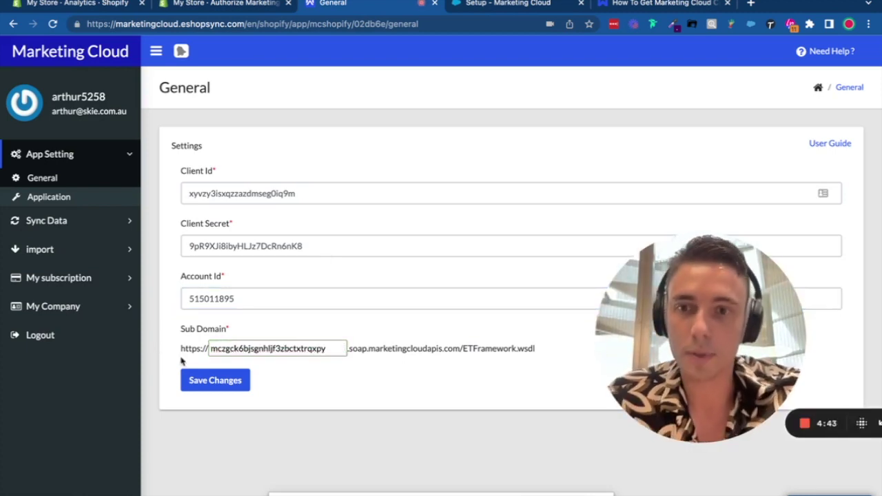
pyautogui.click(200, 380)
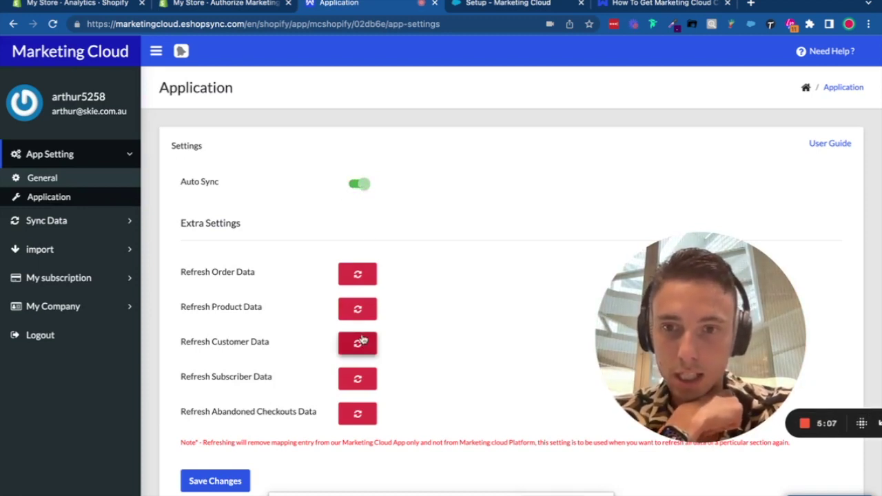
# Step: Reset the synced customer data with Refresh Customer Data in Application settings
pyautogui.click(363, 312)
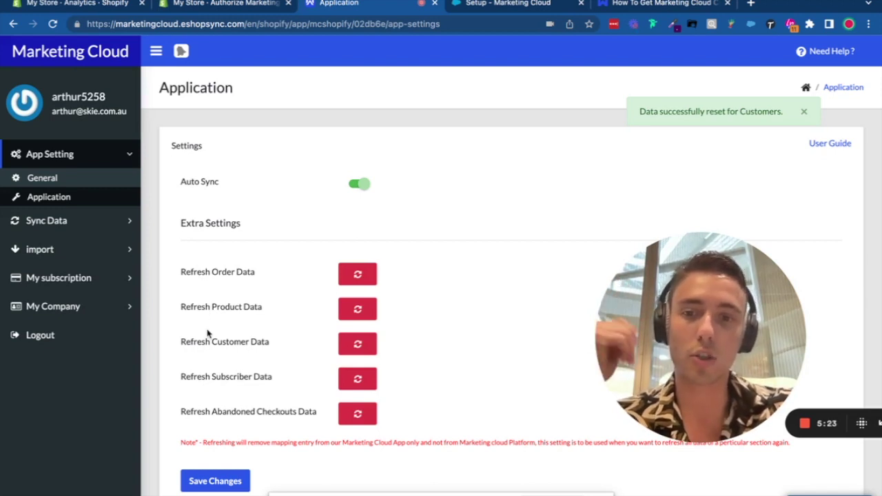
pyautogui.click(79, 223)
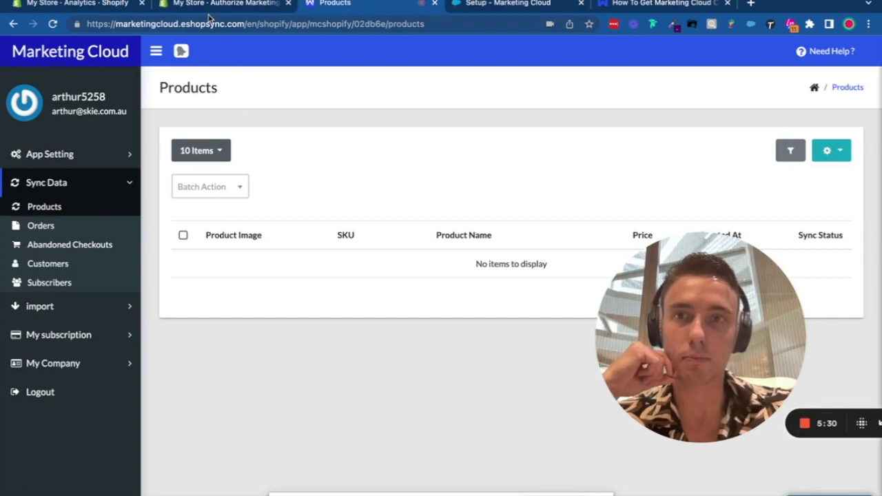
# Step: Sync SUPERSTAR, NMD_R1 PRIMEBLUE and SUPERNOVA CUSHION 7 shoes to Marketing Cloud via the Products gear menu
pyautogui.click(209, 6)
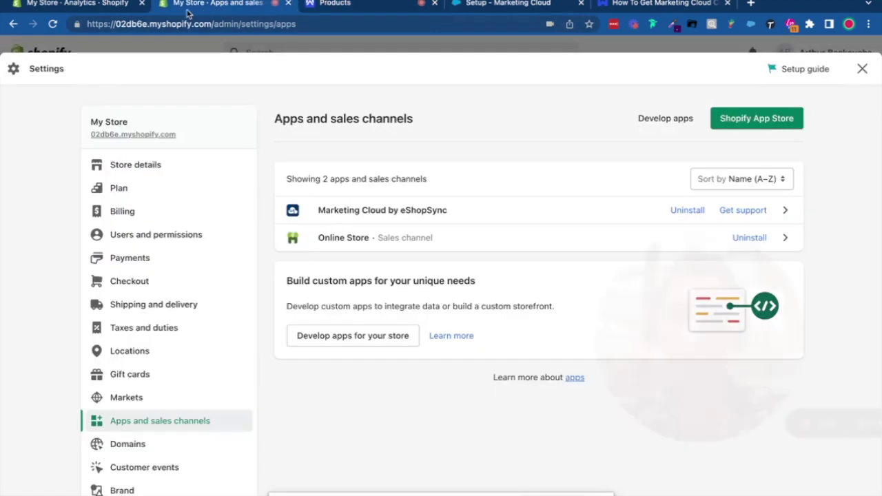
pyautogui.click(75, 3)
pyautogui.click(721, 72)
pyautogui.click(82, 130)
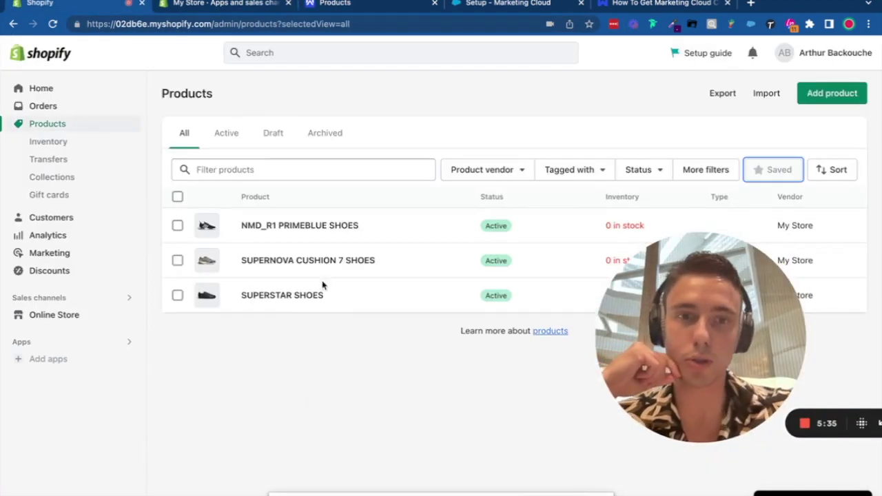
pyautogui.click(345, 7)
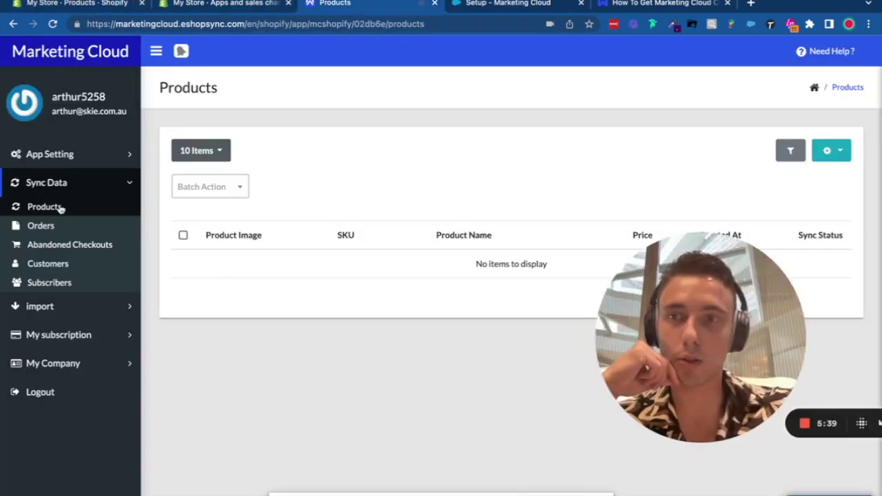
pyautogui.click(832, 150)
pyautogui.click(807, 172)
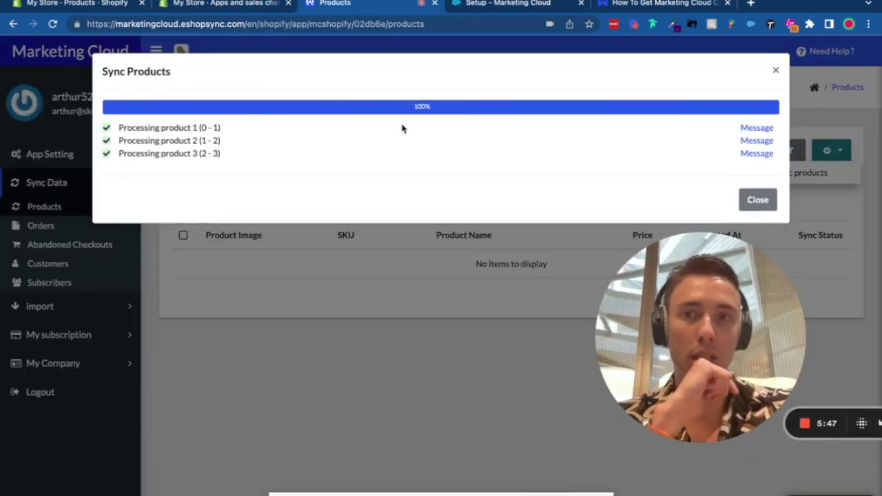
pyautogui.click(743, 200)
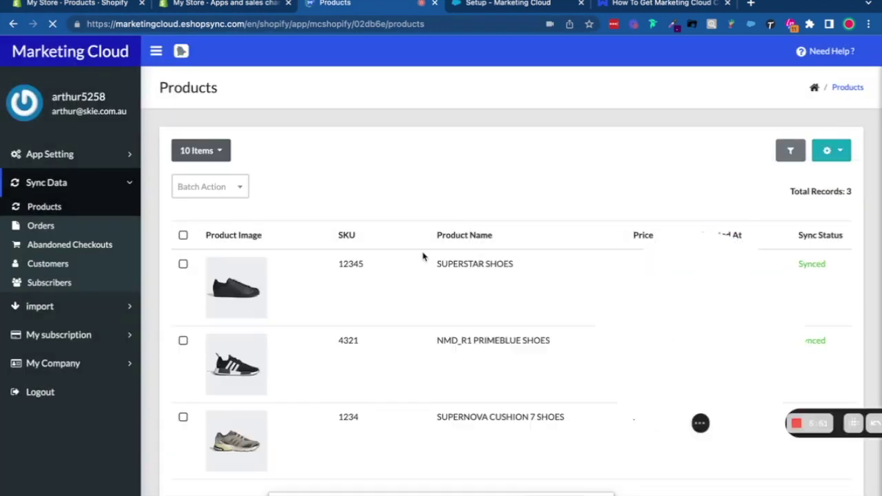
pyautogui.click(76, 8)
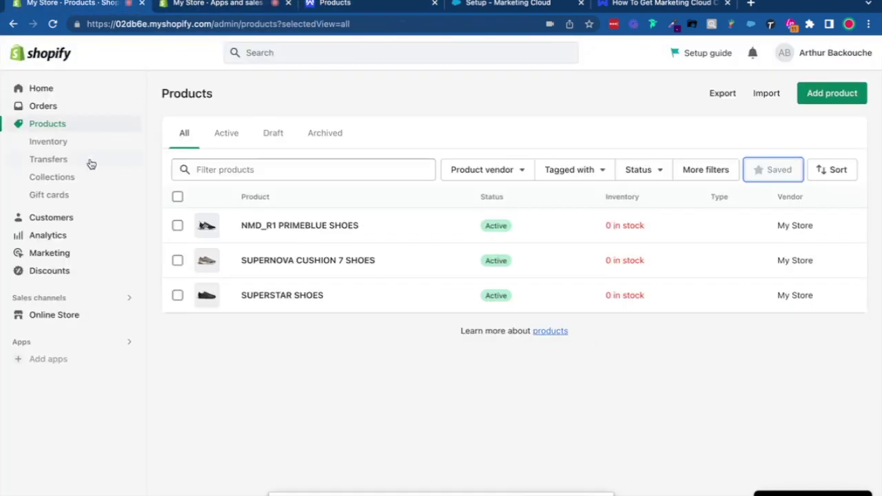
# Step: Review the store's customers list in Shopify
pyautogui.click(55, 218)
pyautogui.scroll(-10, 262, 418)
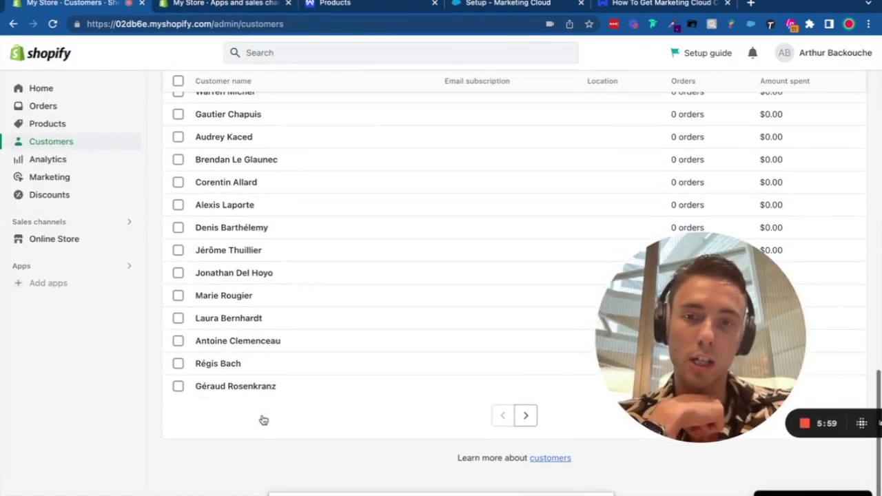
pyautogui.scroll(10, 240, 255)
pyautogui.click(215, 6)
pyautogui.click(319, 5)
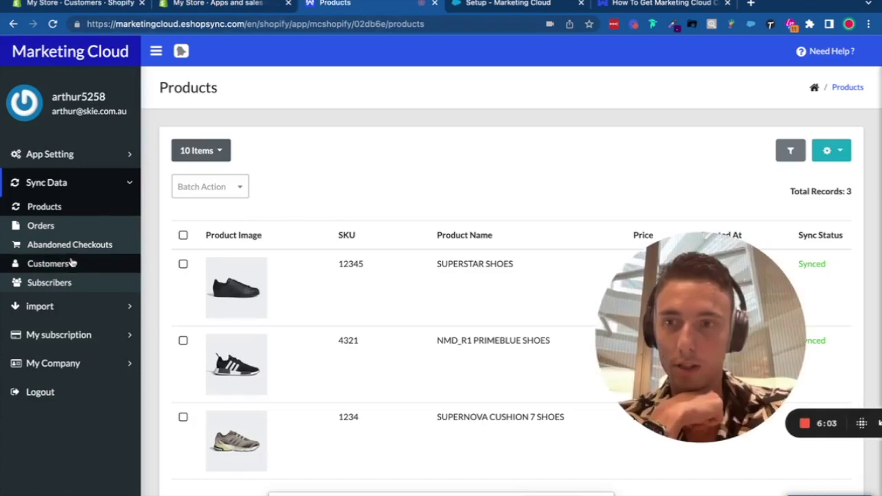
# Step: Start syncing customers from the connector's Customers page, then close and confirm cancelling the sync
pyautogui.click(48, 264)
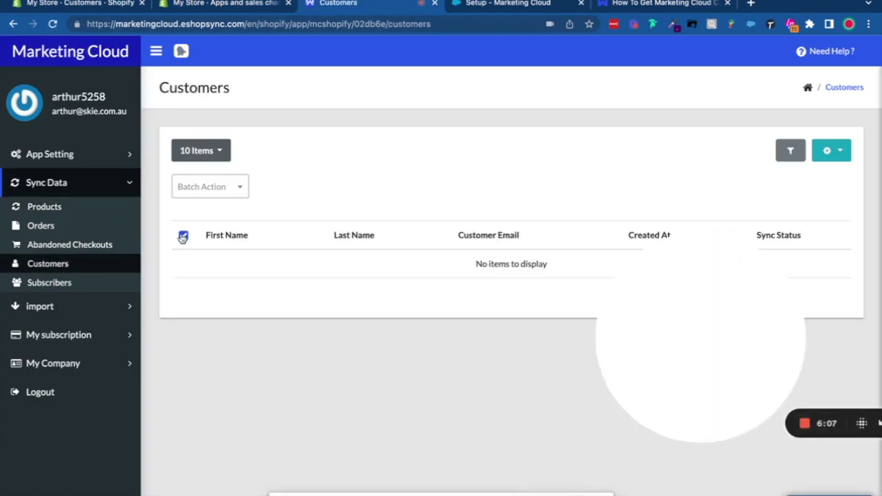
pyautogui.click(828, 153)
pyautogui.click(814, 173)
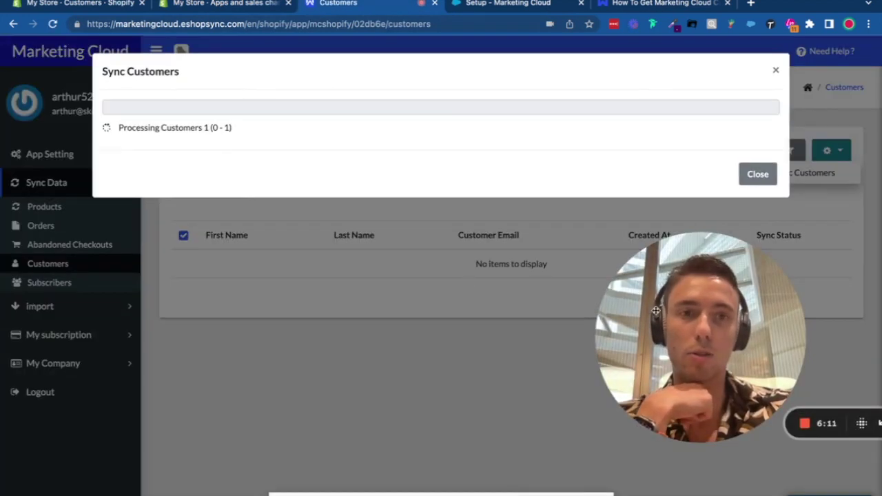
pyautogui.moveTo(657, 312); pyautogui.dragTo(256, 256)
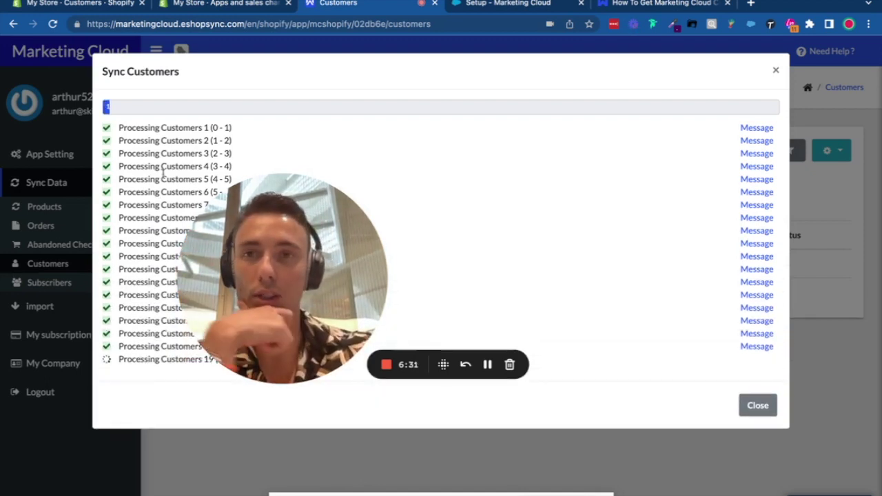
pyautogui.click(757, 406)
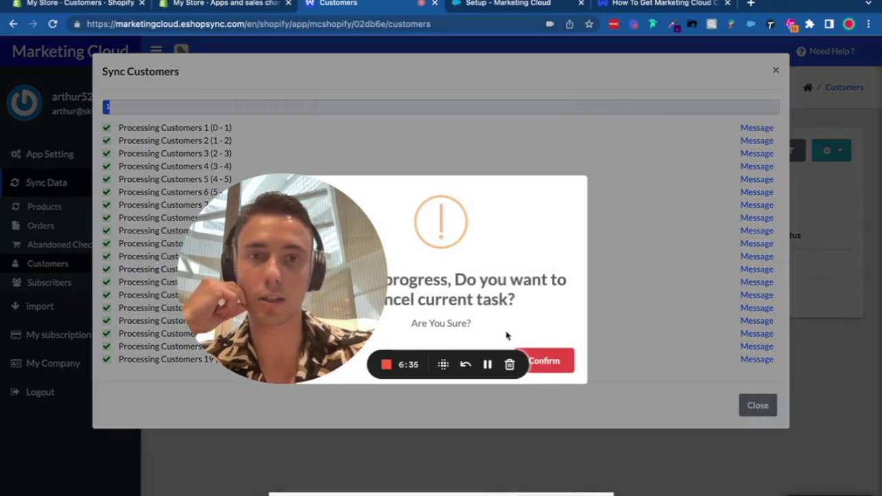
pyautogui.click(551, 358)
pyautogui.click(508, 4)
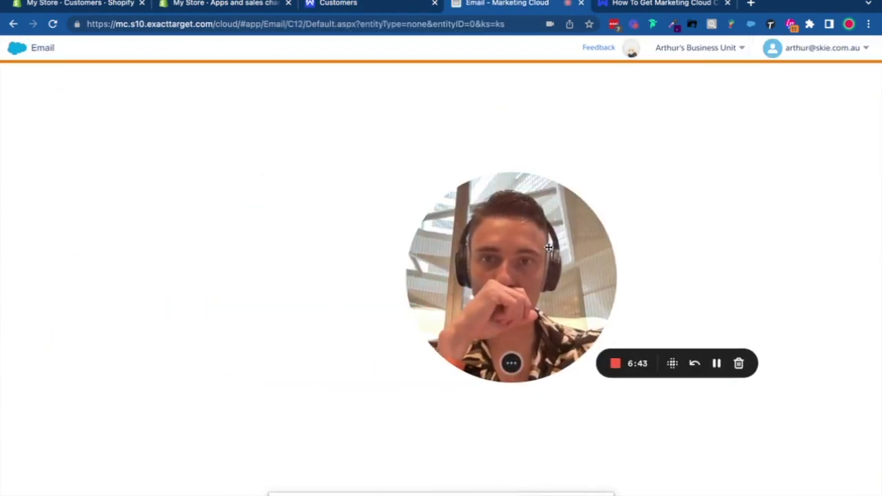
# Step: In the Data Extensions list, untick the three Shopify rows and open ShopifyProductDE-02db6e's properties
pyautogui.moveTo(213, 47)
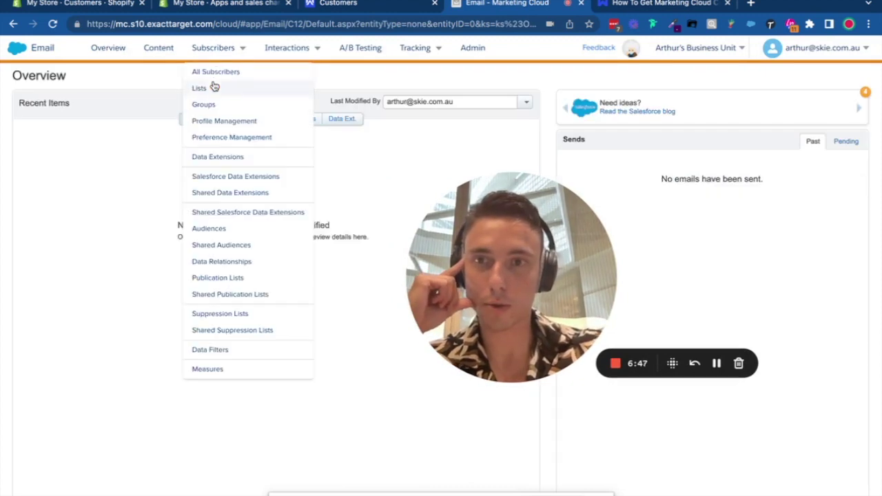
pyautogui.click(215, 158)
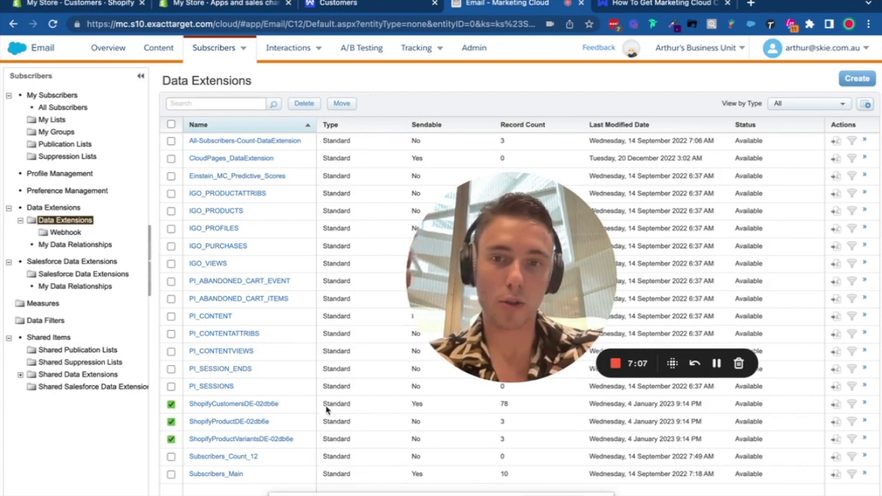
pyautogui.moveTo(526, 315); pyautogui.dragTo(298, 202)
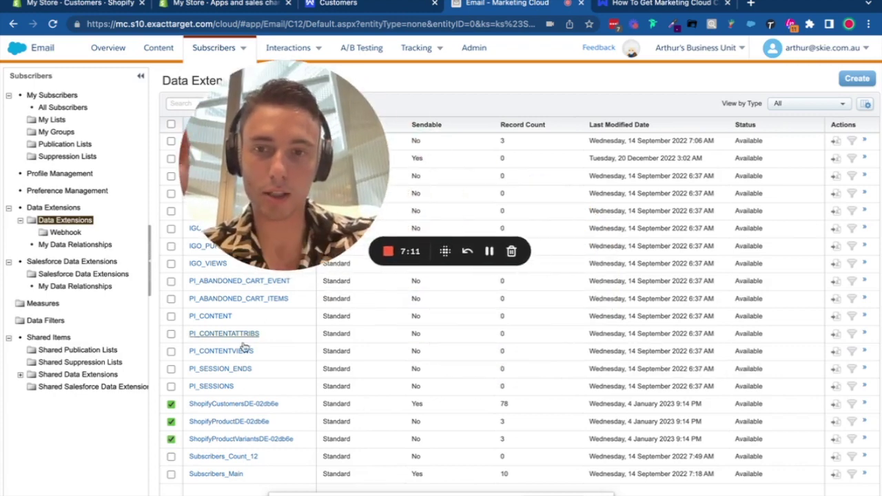
pyautogui.click(171, 405)
pyautogui.click(171, 439)
pyautogui.click(171, 421)
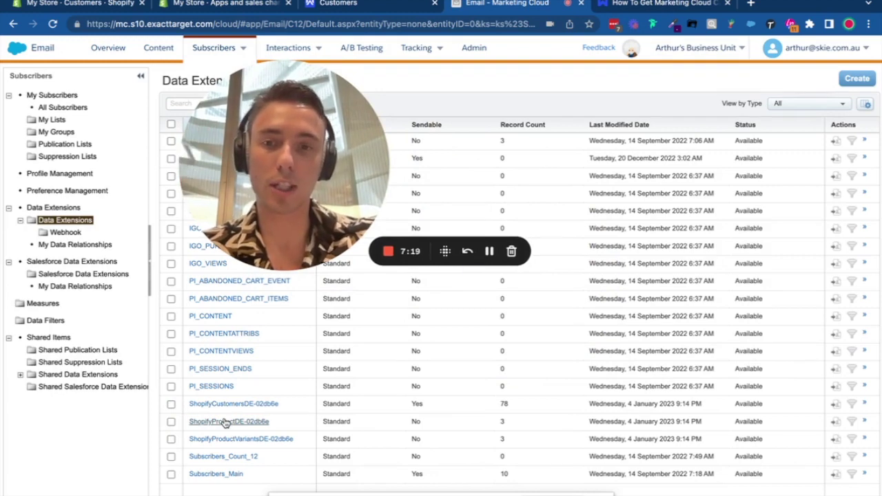
pyautogui.click(226, 421)
pyautogui.moveTo(326, 145); pyautogui.dragTo(588, 359)
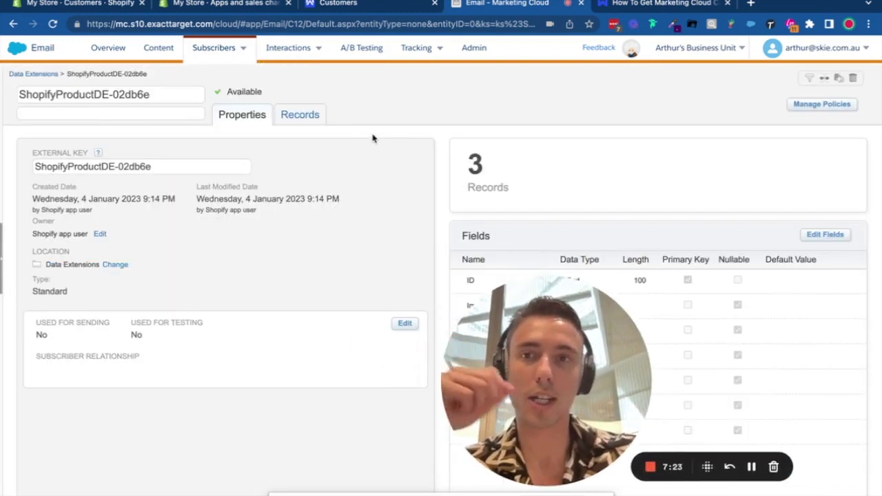
# Step: Browse the ShopifyProductDE-02db6e records, then return to the Data Extensions list
pyautogui.click(300, 114)
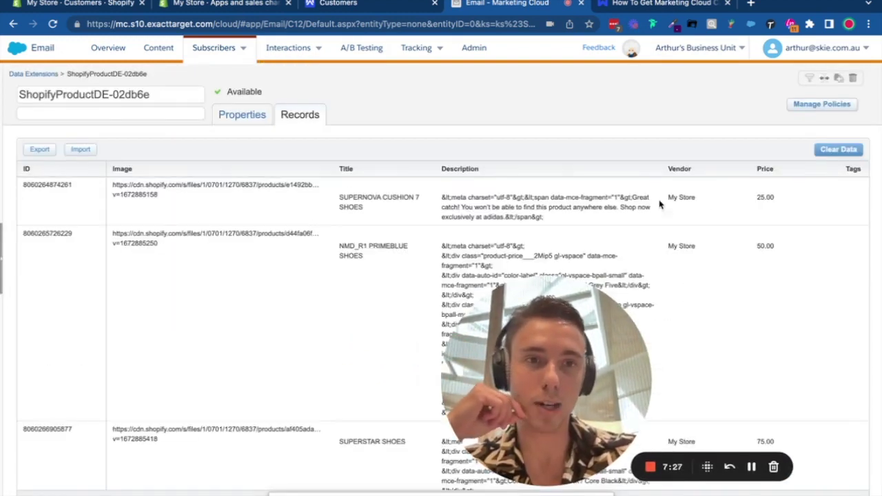
pyautogui.scroll(-2, 620, 234)
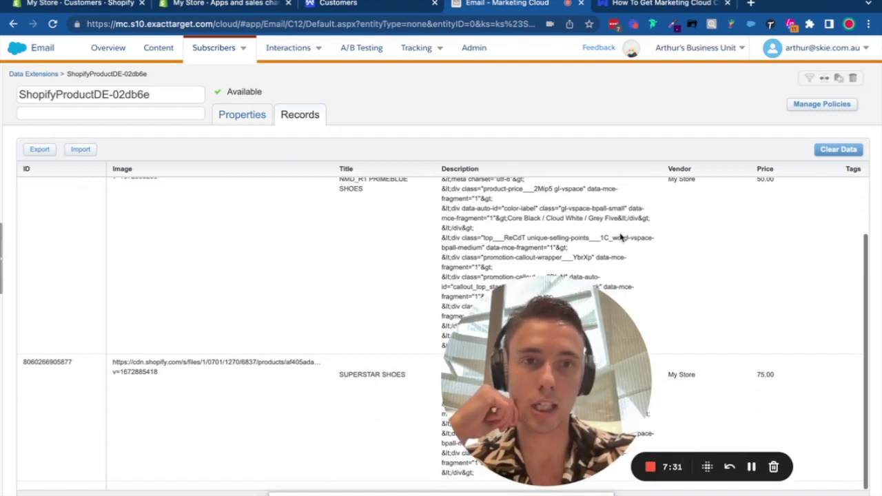
pyautogui.scroll(3, 617, 236)
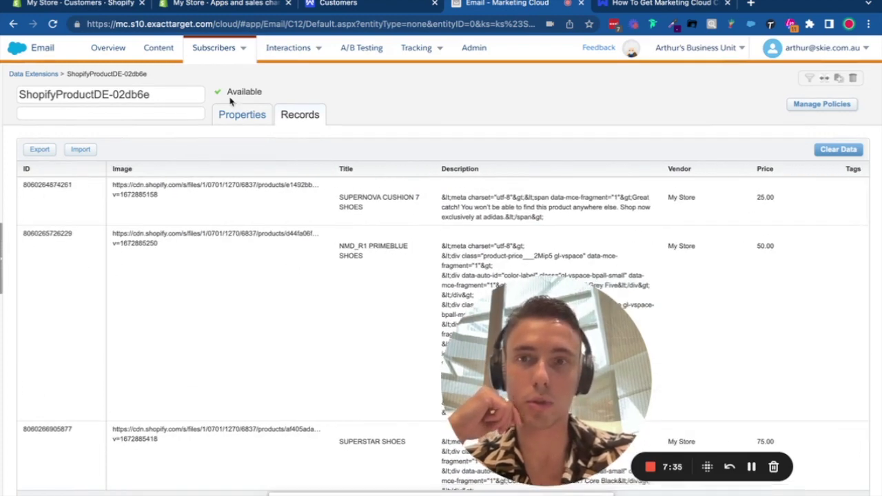
pyautogui.click(242, 114)
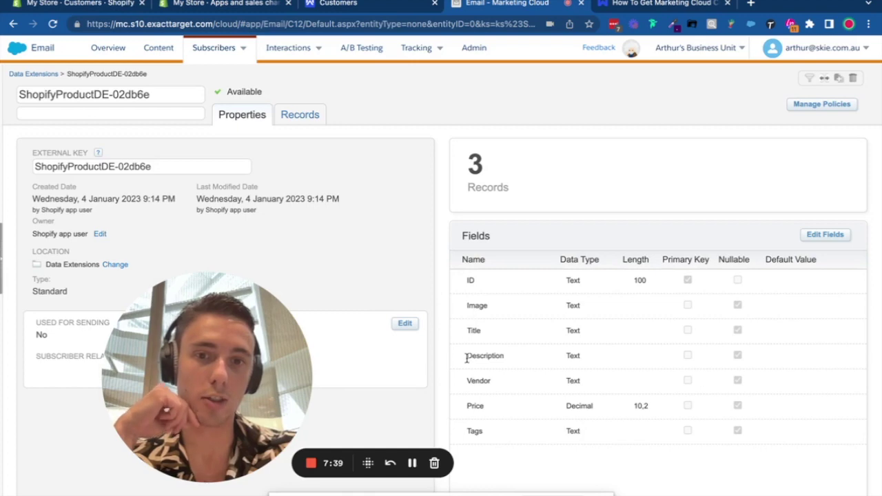
pyautogui.click(31, 74)
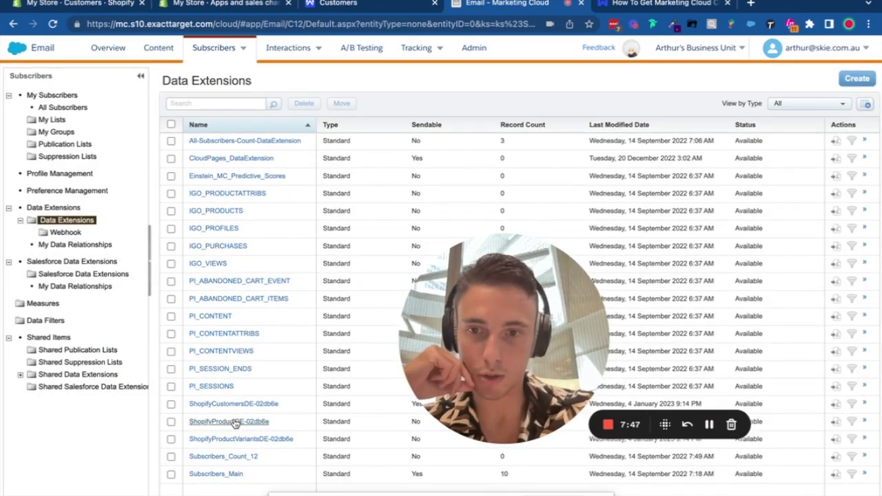
# Step: Inspect the ShopifyCustomersDE-02db6e fields and its 78 records, then go back to the Data Extensions list
pyautogui.click(232, 405)
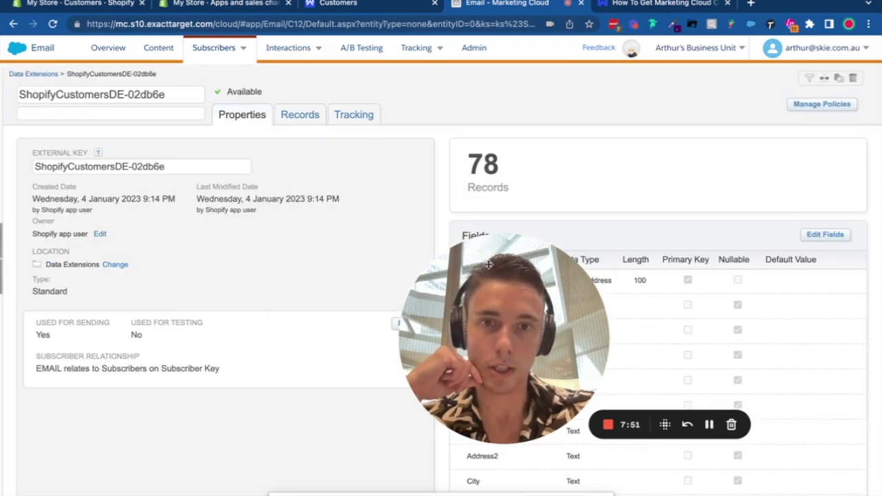
pyautogui.scroll(-2, 561, 305)
pyautogui.scroll(2, 561, 306)
pyautogui.scroll(-1, 523, 296)
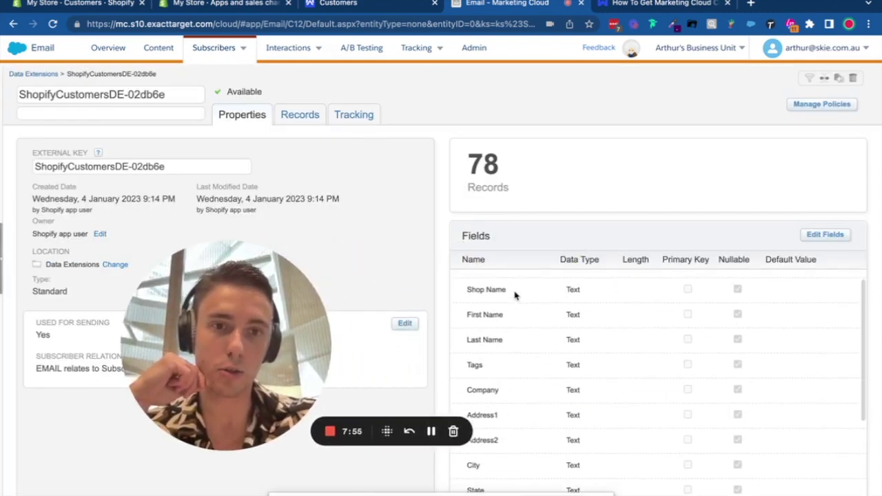
pyautogui.scroll(-5, 517, 352)
pyautogui.scroll(7, 517, 359)
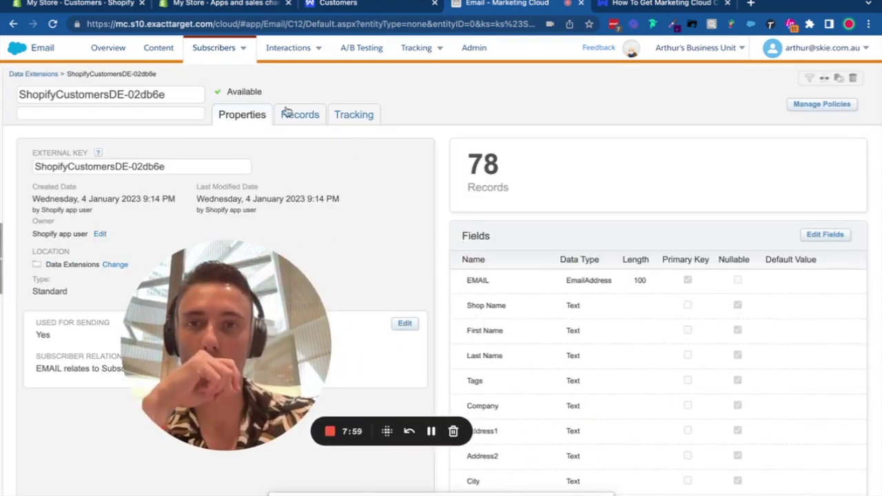
pyautogui.click(296, 114)
pyautogui.hscroll(10, 476, 244)
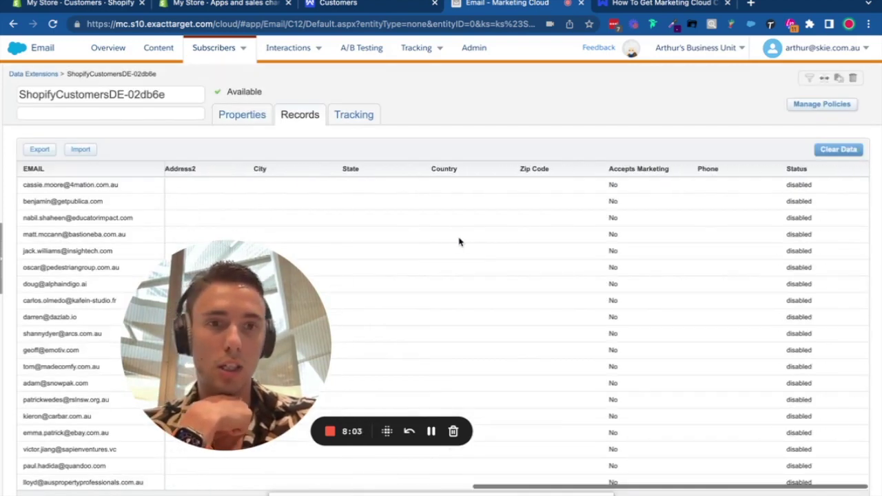
pyautogui.click(41, 73)
pyautogui.moveTo(201, 328); pyautogui.dragTo(364, 324)
pyautogui.click(17, 48)
# Step: Launch Journey Builder from the Marketing Cloud app menu
pyautogui.moveTo(352, 133)
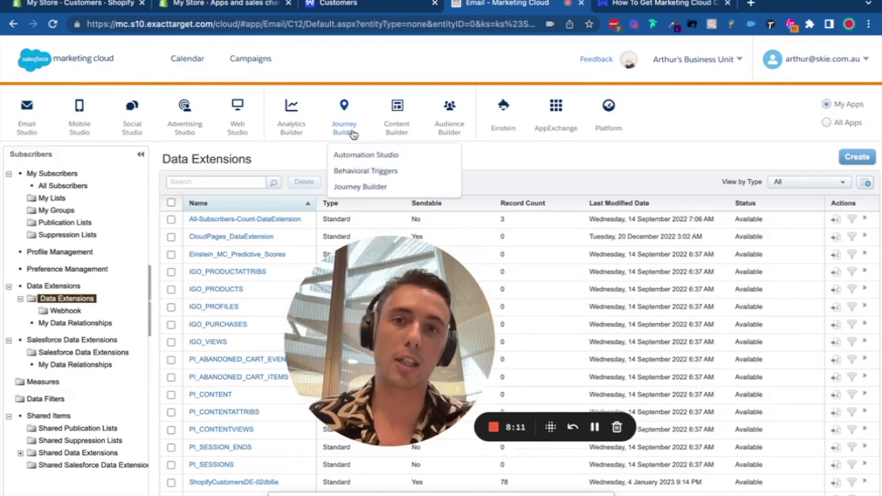
pyautogui.click(352, 187)
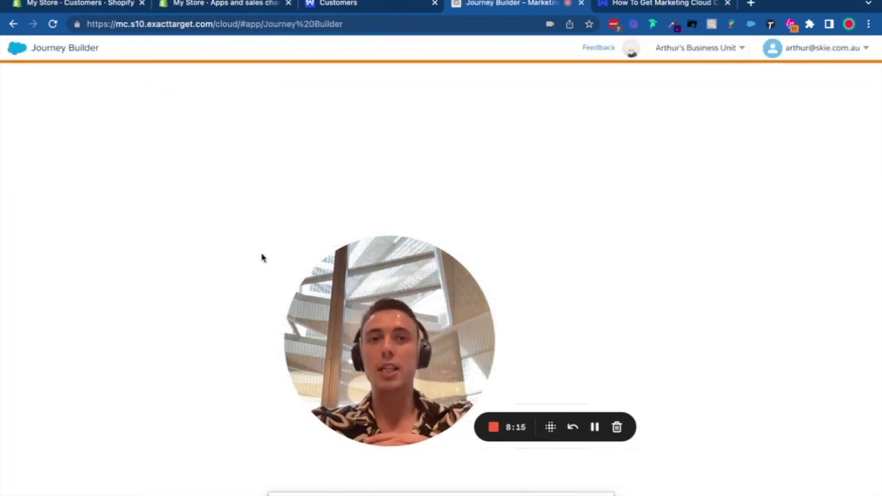